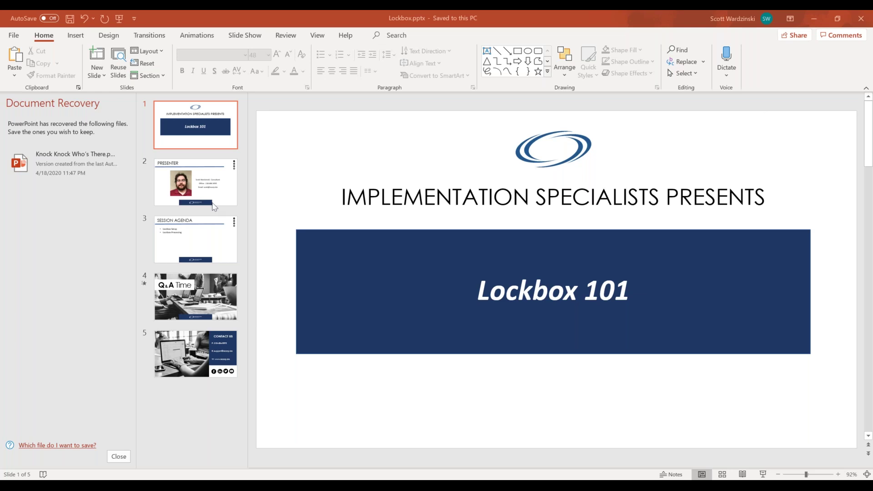
# Advance from the presenter slide to the Session Agenda slide showing Lockbox Setup and Lockbox Processing
pyautogui.click(180, 185)
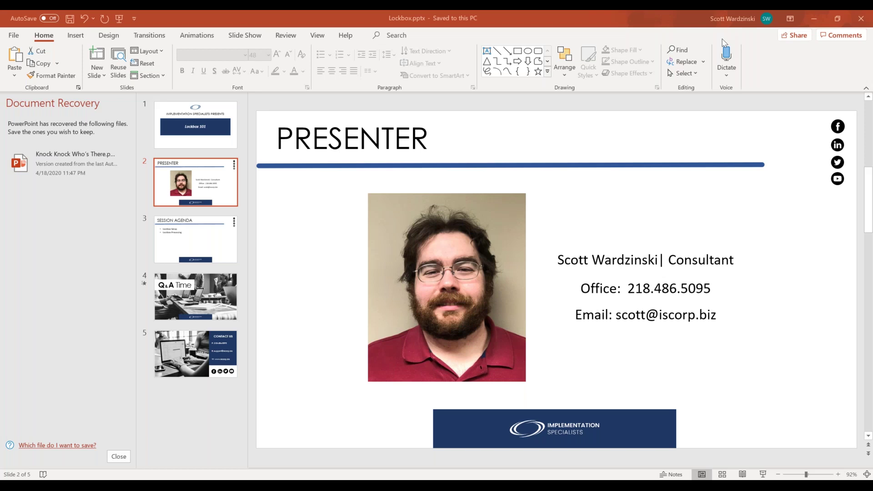
pyautogui.click(206, 248)
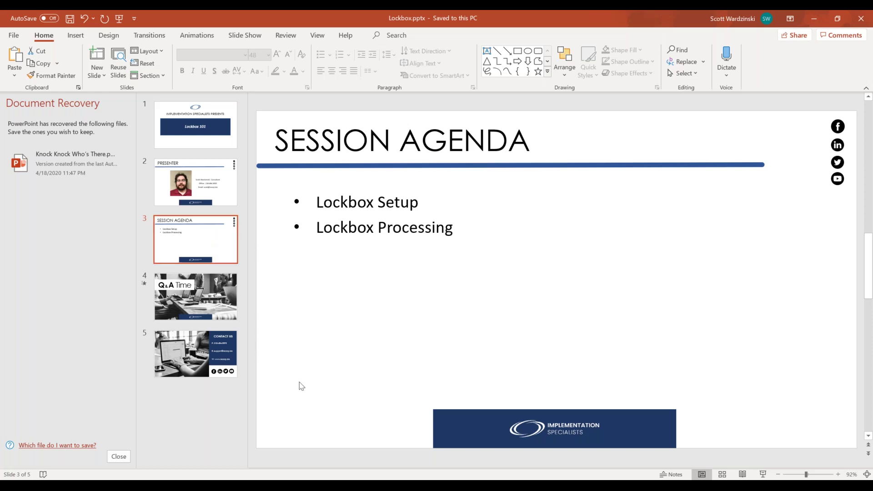
pyautogui.moveTo(463, 480)
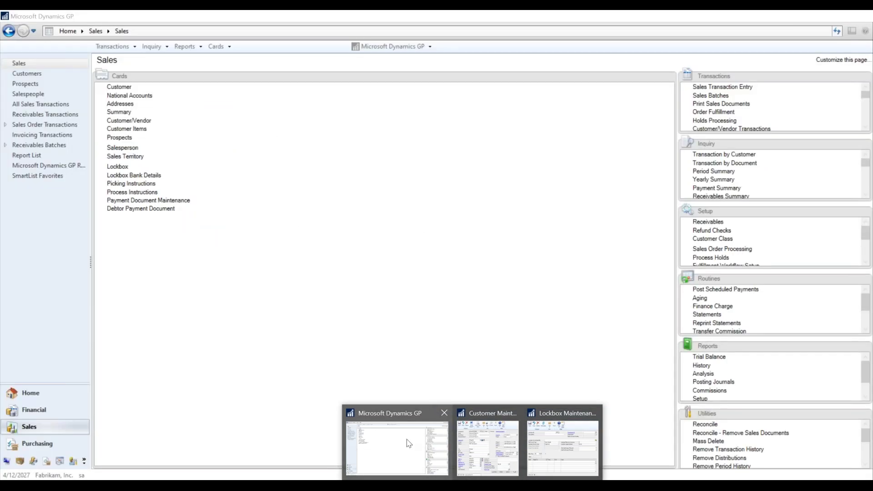
# Bring Dynamics GP forward, switch to the Sales area, and choose Cards > Sales > Lockbox
pyautogui.click(409, 443)
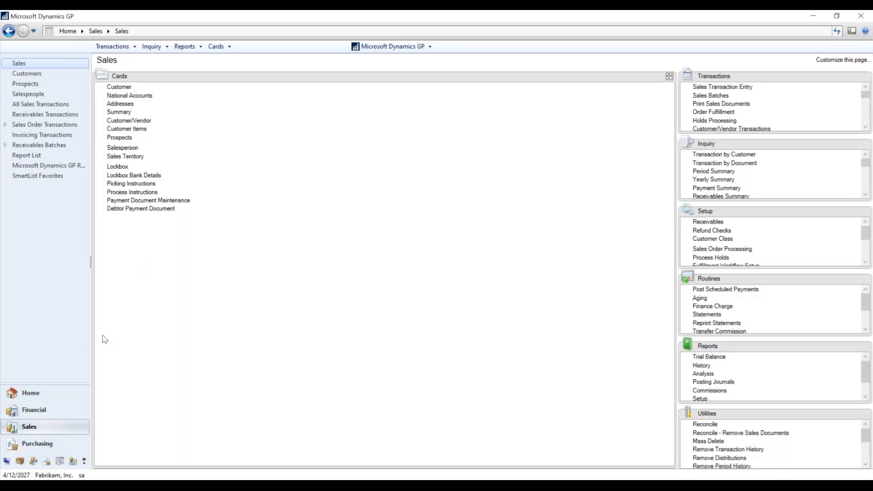
pyautogui.click(37, 427)
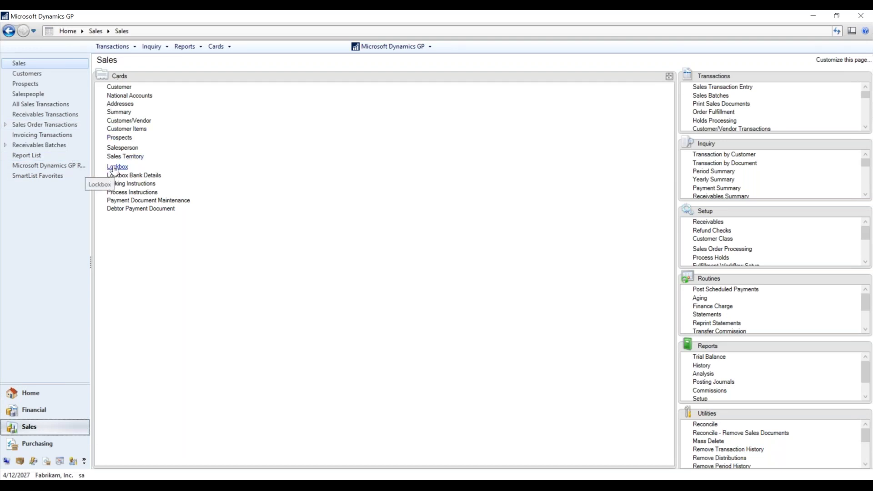
pyautogui.click(217, 47)
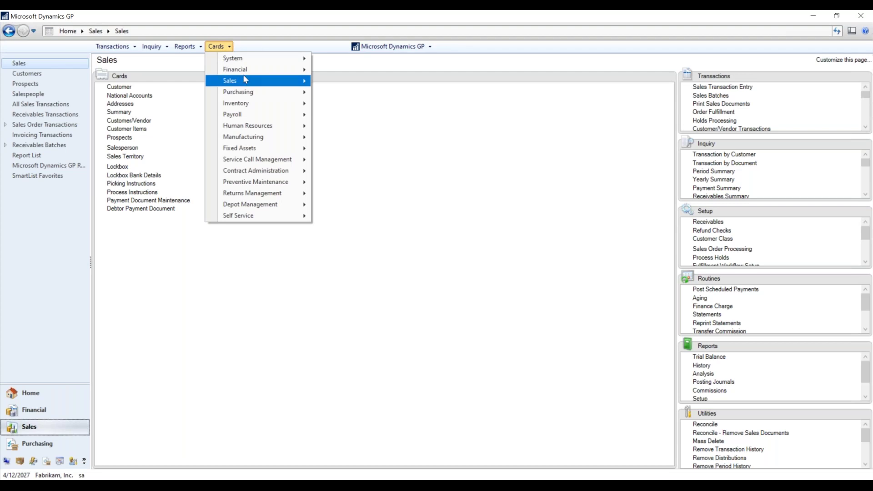
pyautogui.moveTo(248, 85)
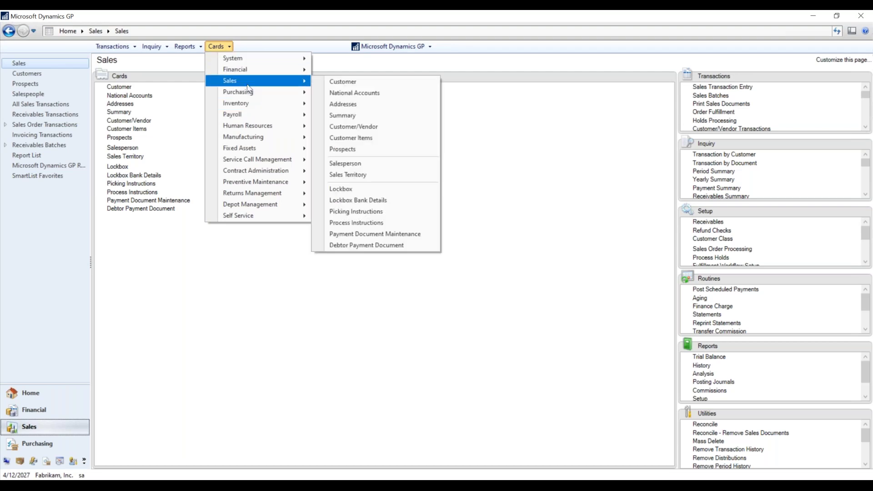
# Enter lockbox ID UPTOWNLB with description 'Uptown Bank', fixing the 'Uptown Back' typo
pyautogui.click(338, 188)
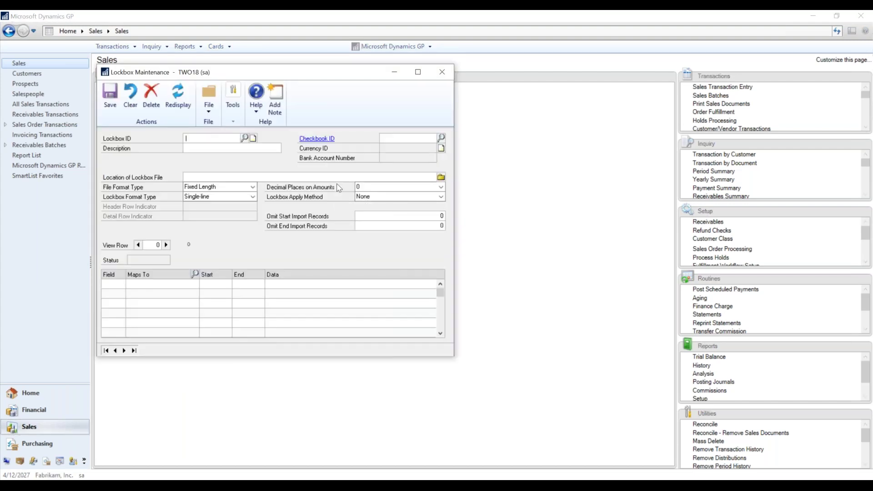
pyautogui.write('UPTOWN')
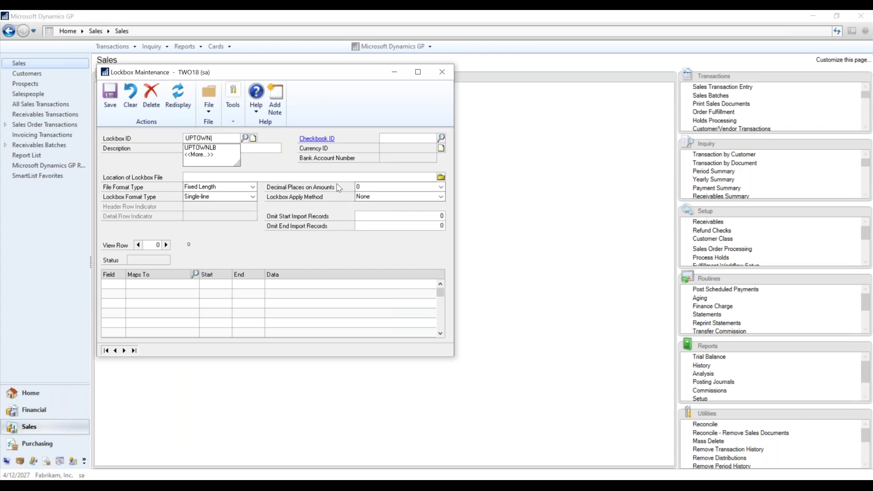
pyautogui.write('LB')
pyautogui.press('Tab')
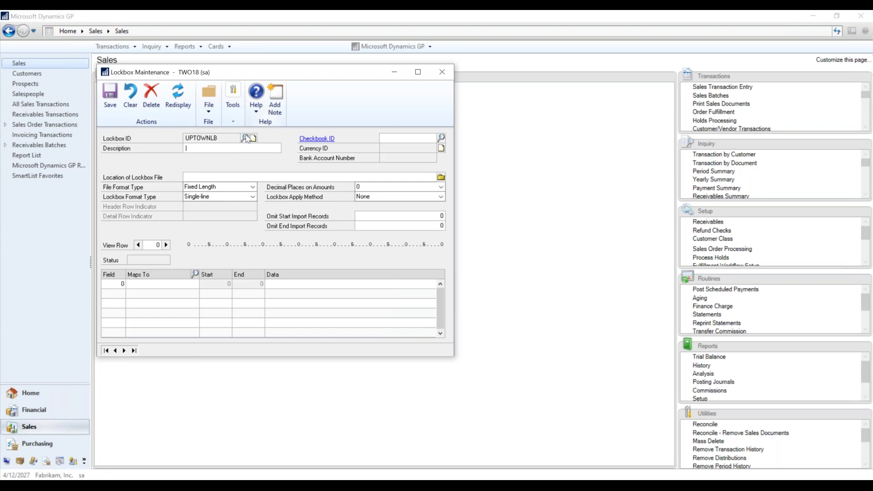
pyautogui.write('Uptown Back')
pyautogui.hotkey('ctrl', 'a')
pyautogui.press('End')
pyautogui.press('BackSpace')
pyautogui.press('BackSpace')
pyautogui.write('nk')
# Link the lockbox to the UPTOWN TRUST checkbook
pyautogui.click(441, 138)
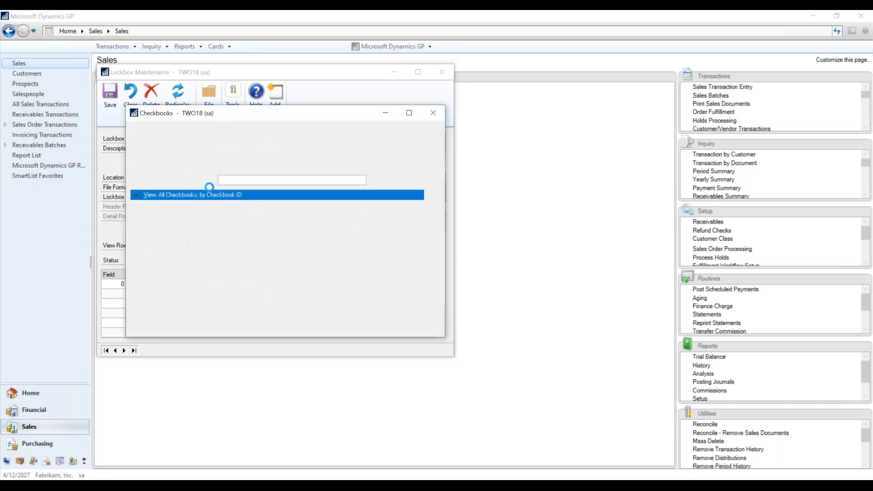
pyautogui.click(204, 252)
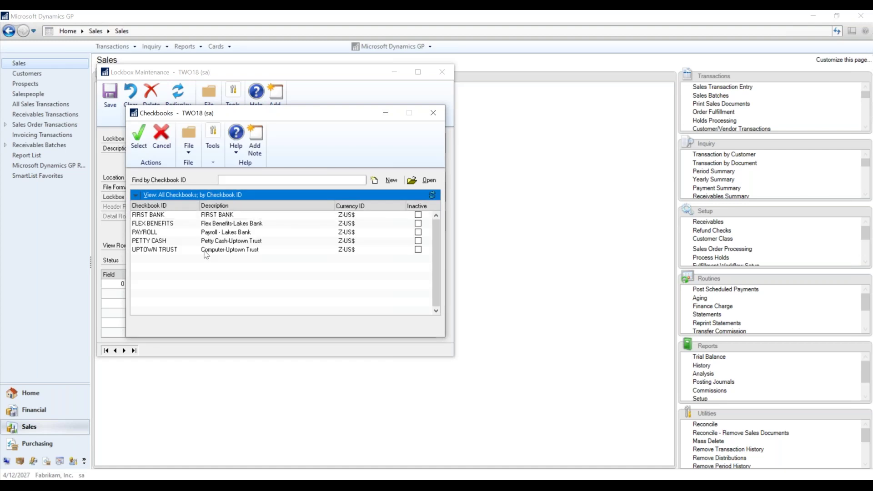
pyautogui.doubleClick(205, 254)
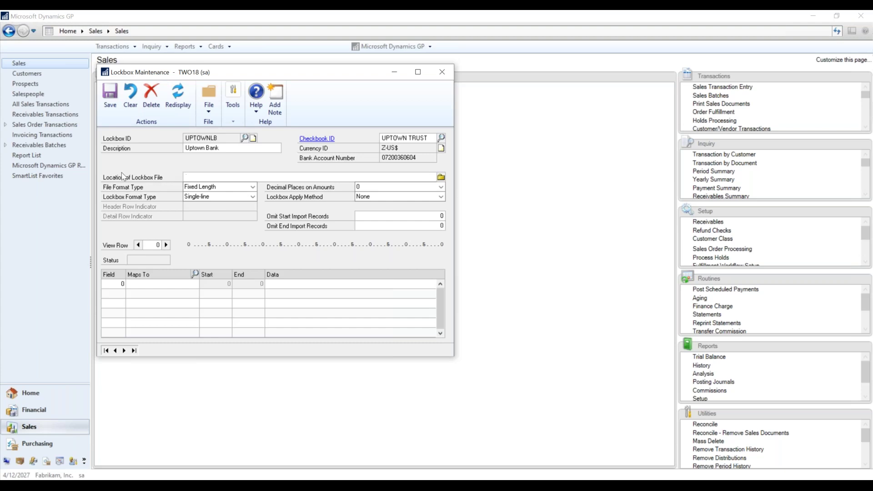
# Set the lockbox file location to the Desktop's Lockbox.csv, opening it in Excel alongside GP
pyautogui.click(442, 178)
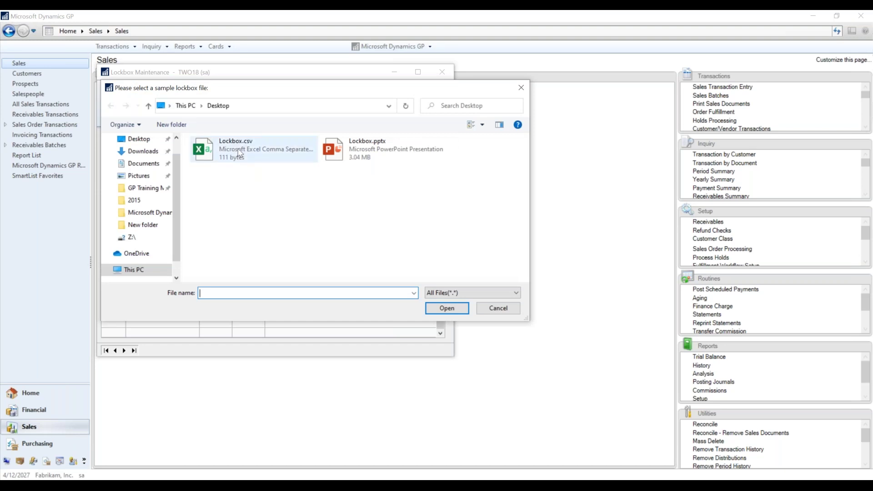
pyautogui.doubleClick(239, 153)
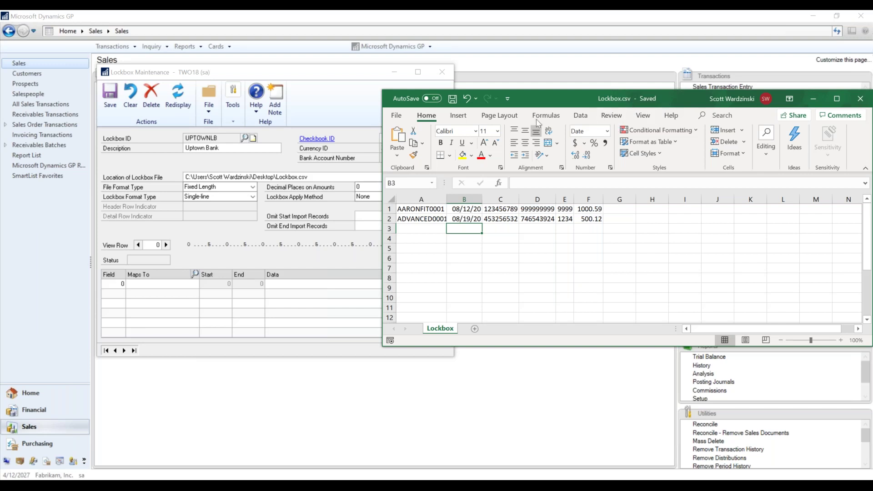
pyautogui.moveTo(664, 102); pyautogui.dragTo(520, 123)
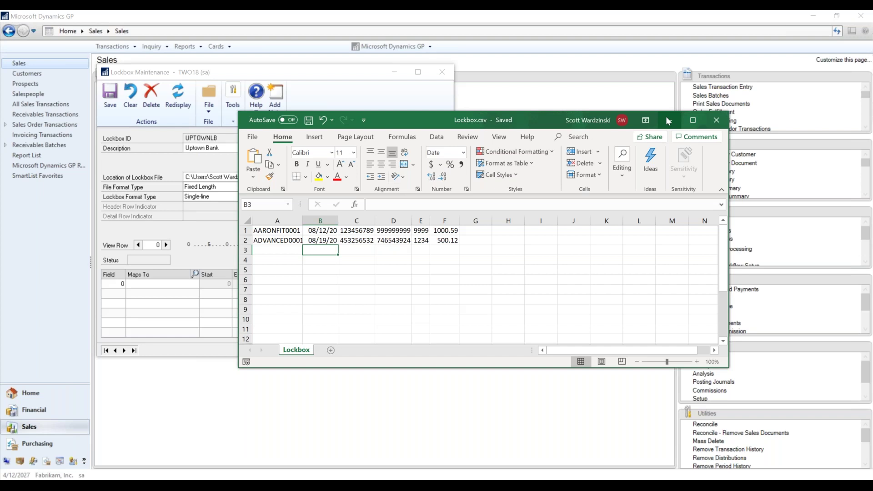
# Minimise the Lockbox.csv Excel window after reviewing its two payment rows
pyautogui.click(666, 117)
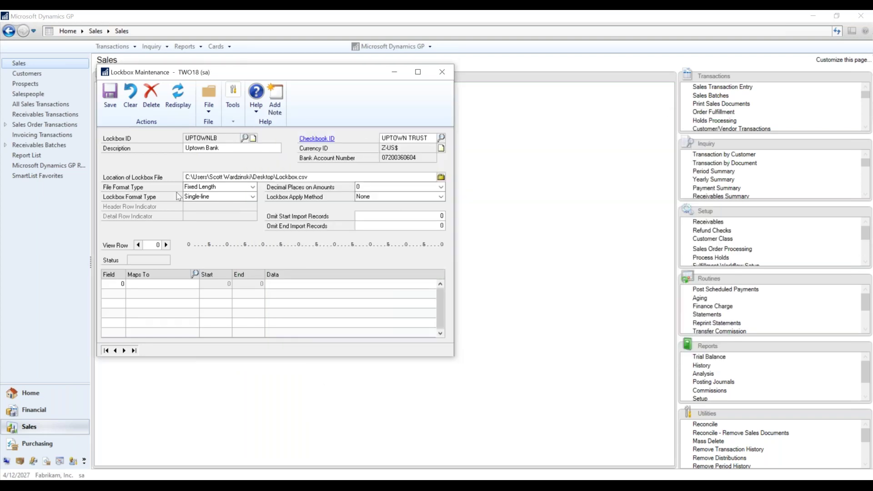
# Set the file format to Comma-delimited, keep Single-line, and preview record 1 starting AARONFIT0001
pyautogui.click(217, 187)
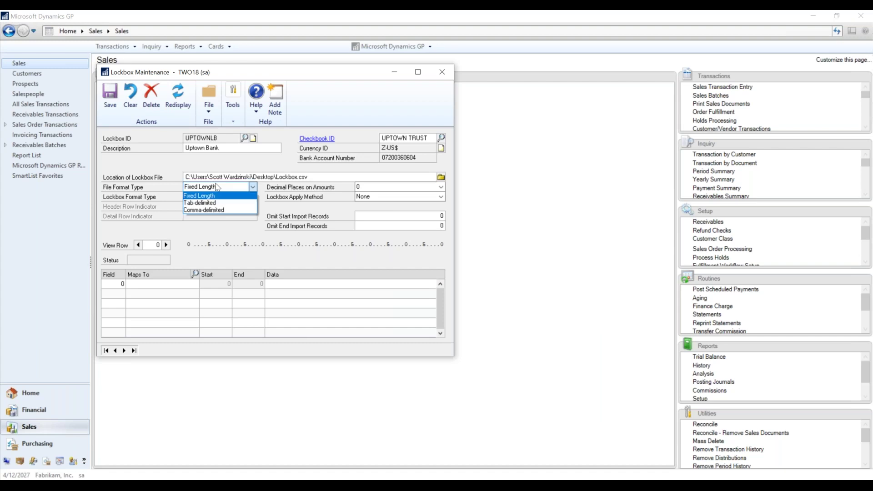
pyautogui.click(220, 211)
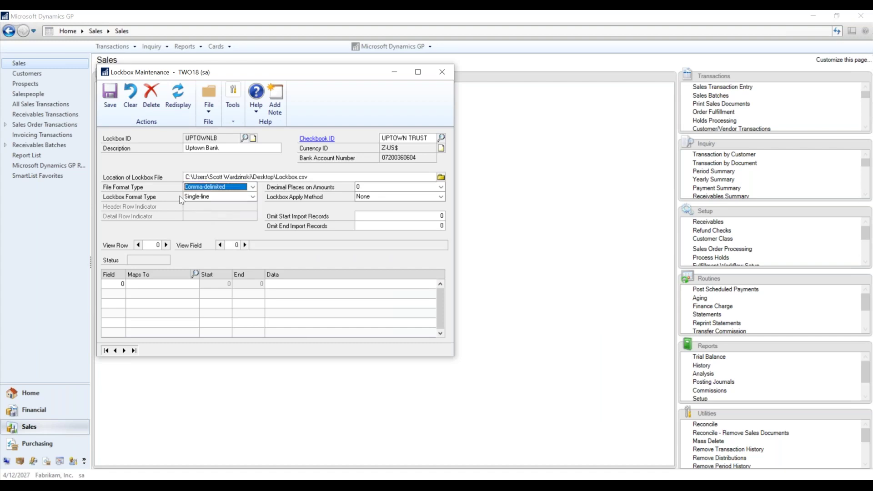
pyautogui.click(199, 197)
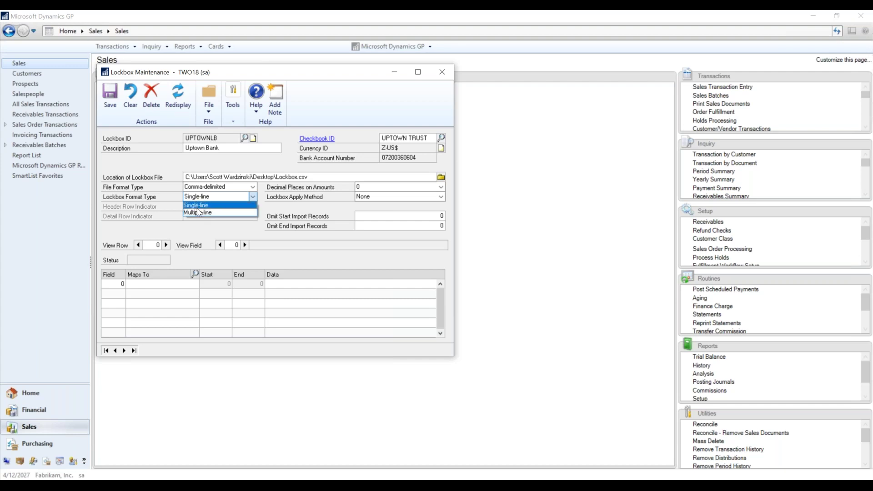
pyautogui.click(197, 207)
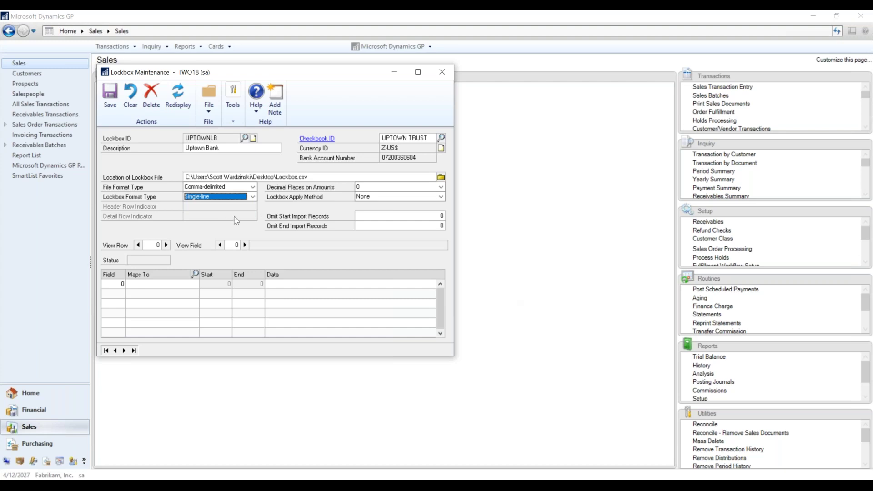
pyautogui.click(167, 246)
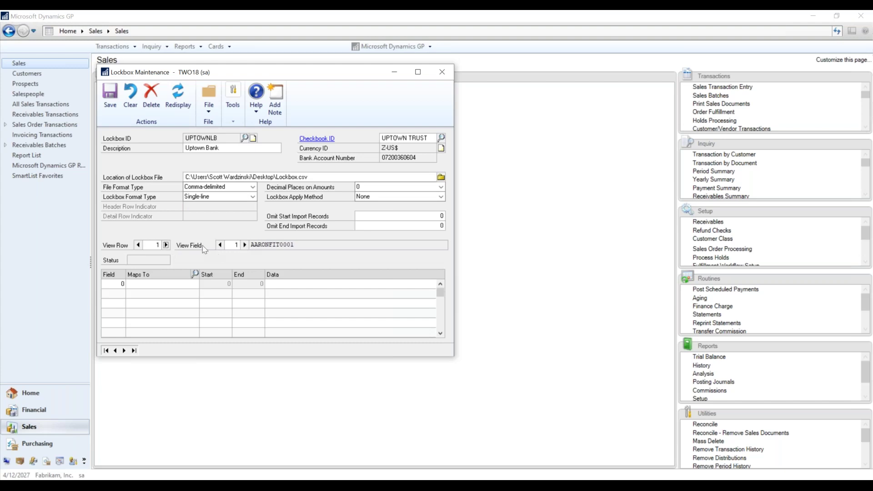
# Map field 1 (AARONFIT0001) to Customer ID and field 2 (08/12/20) to Deposit Date
pyautogui.click(175, 284)
pyautogui.click(195, 274)
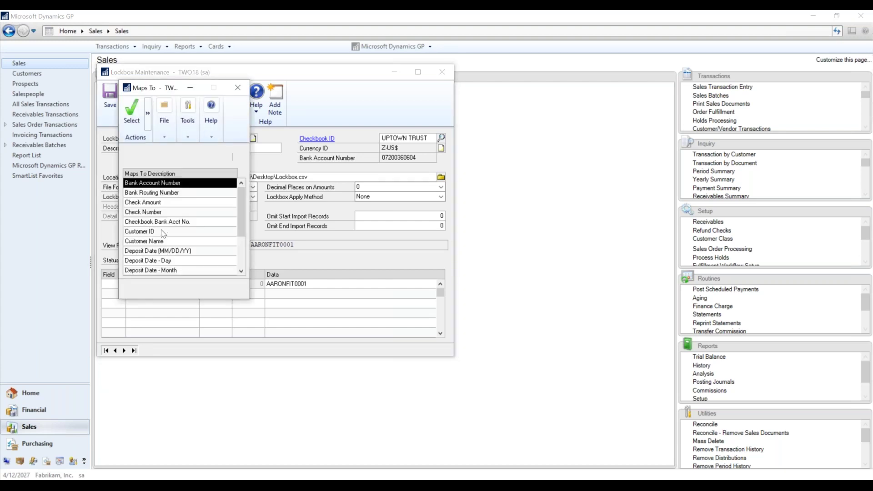
pyautogui.doubleClick(161, 231)
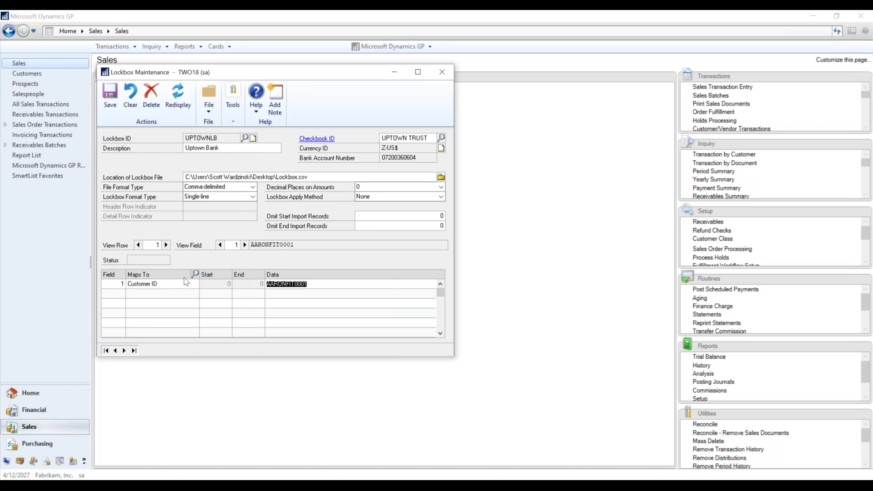
pyautogui.click(245, 246)
pyautogui.click(246, 246)
pyautogui.click(189, 294)
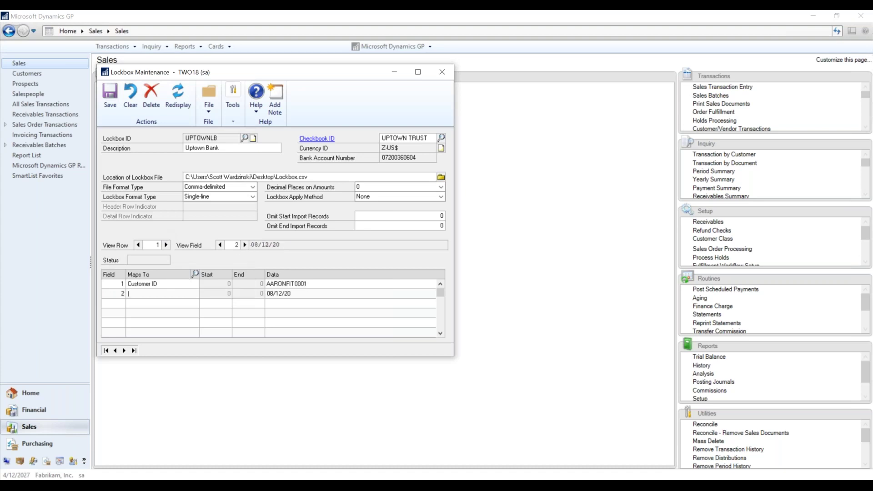
pyautogui.click(195, 275)
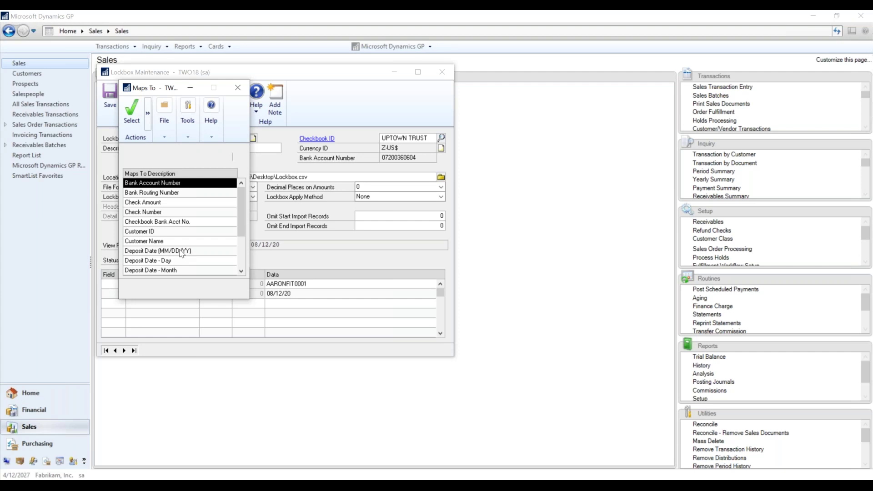
pyautogui.click(173, 313)
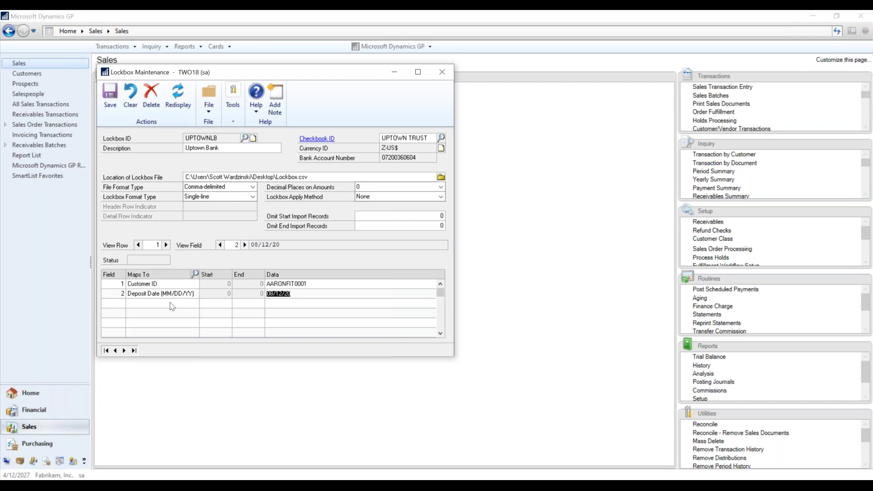
# Map field 3 to Bank Account Number and field 4 to Bank Routing Number
pyautogui.click(244, 245)
pyautogui.click(166, 308)
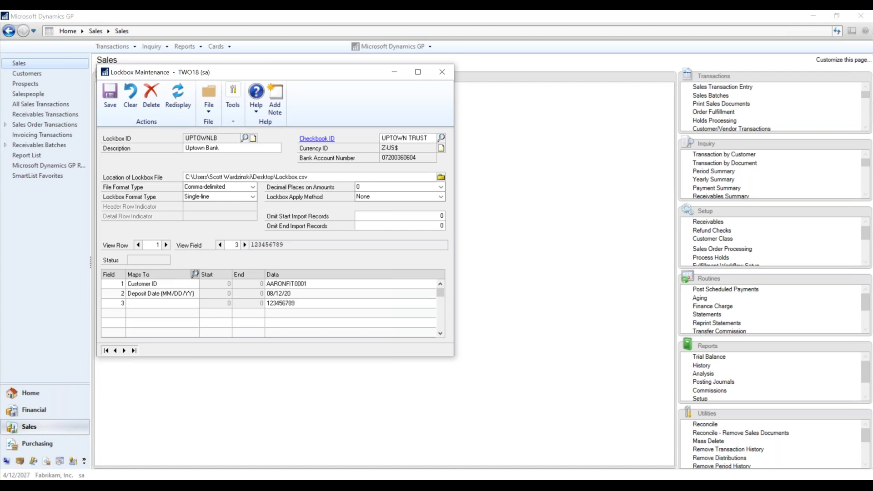
pyautogui.click(195, 274)
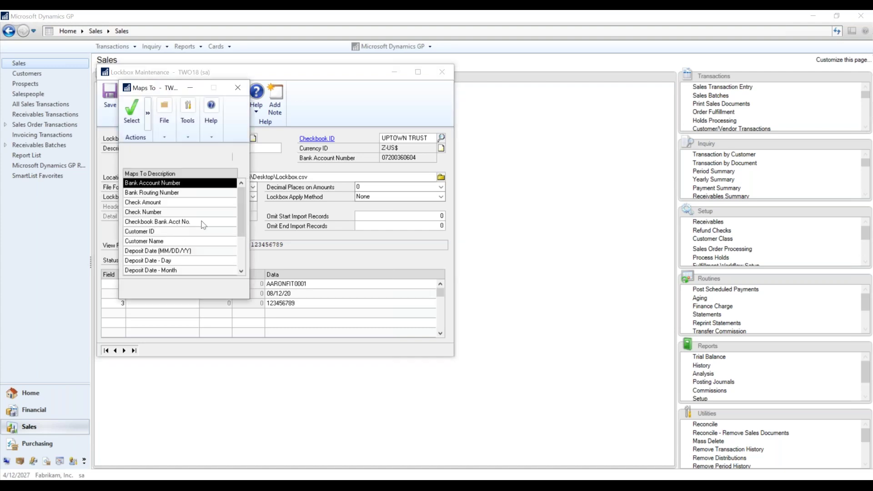
pyautogui.doubleClick(183, 184)
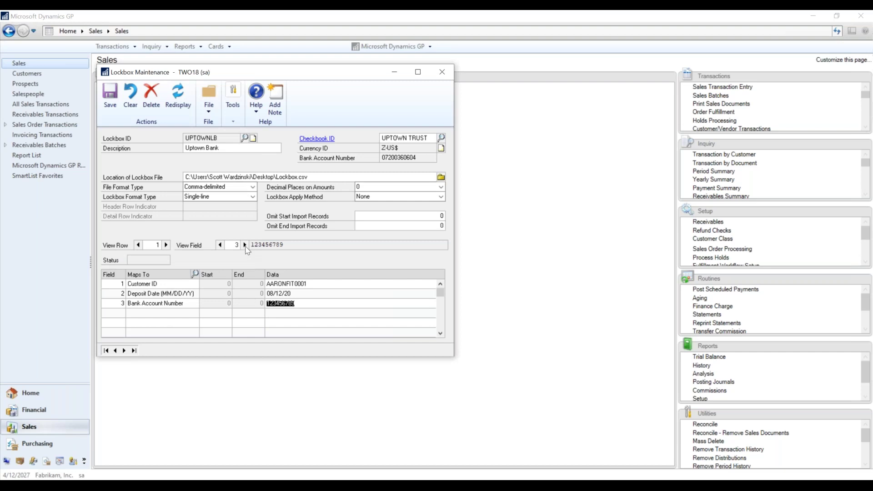
pyautogui.press('Tab')
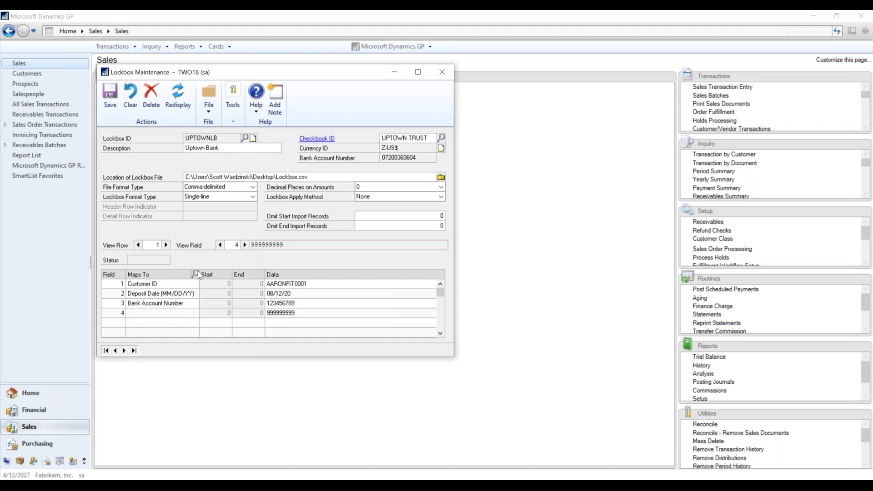
pyautogui.click(195, 274)
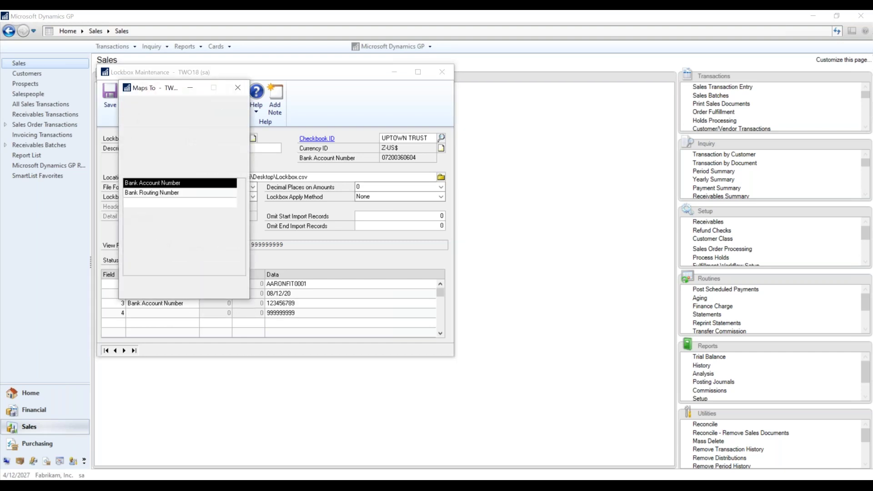
pyautogui.doubleClick(184, 194)
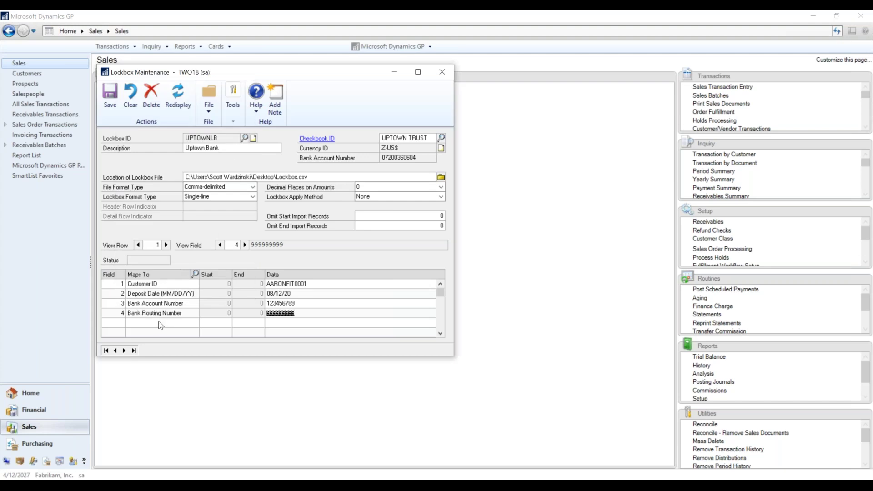
# Map field 5 to Check Number and field 6 (1000.59) to Check Amount
pyautogui.click(245, 245)
pyautogui.click(180, 325)
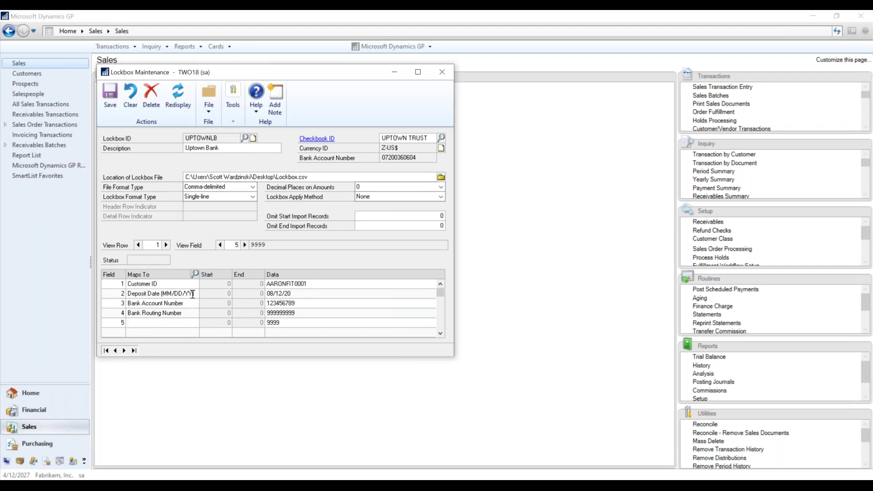
pyautogui.click(194, 275)
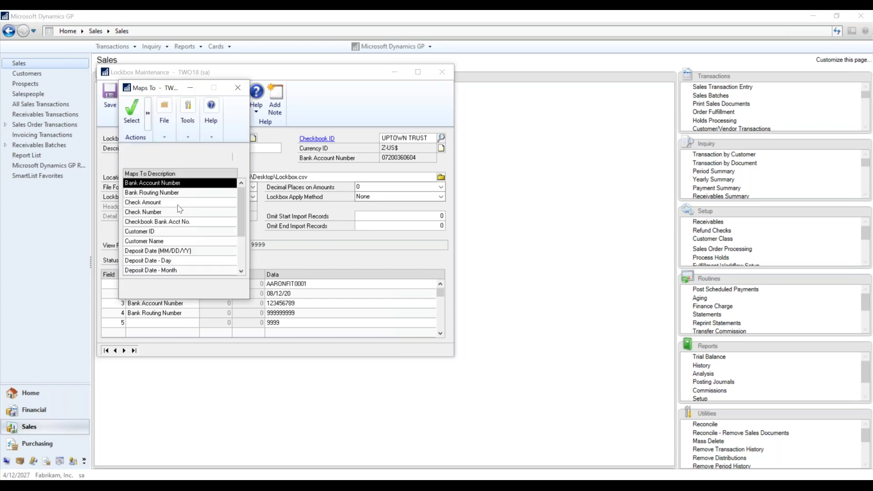
pyautogui.click(164, 337)
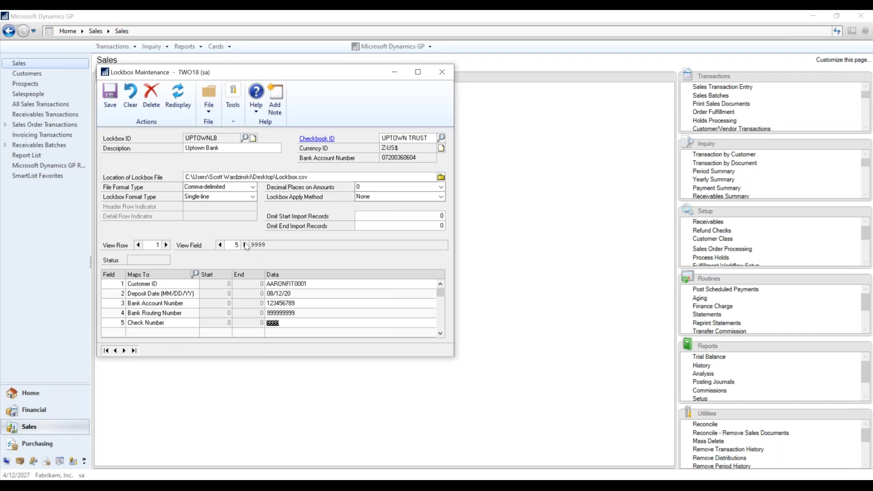
pyautogui.click(246, 246)
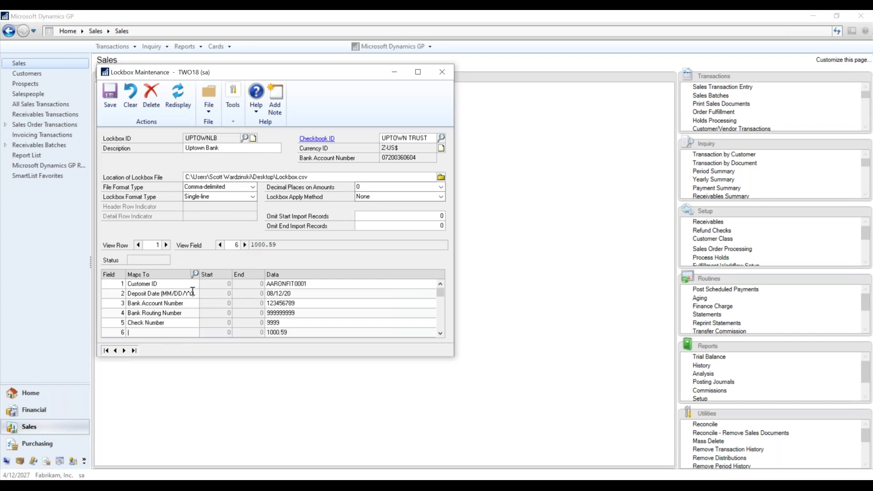
pyautogui.click(195, 274)
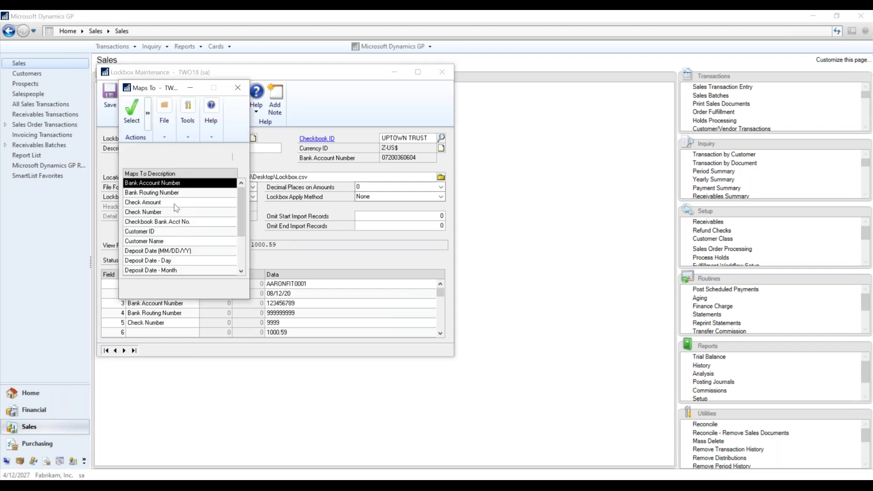
pyautogui.doubleClick(174, 204)
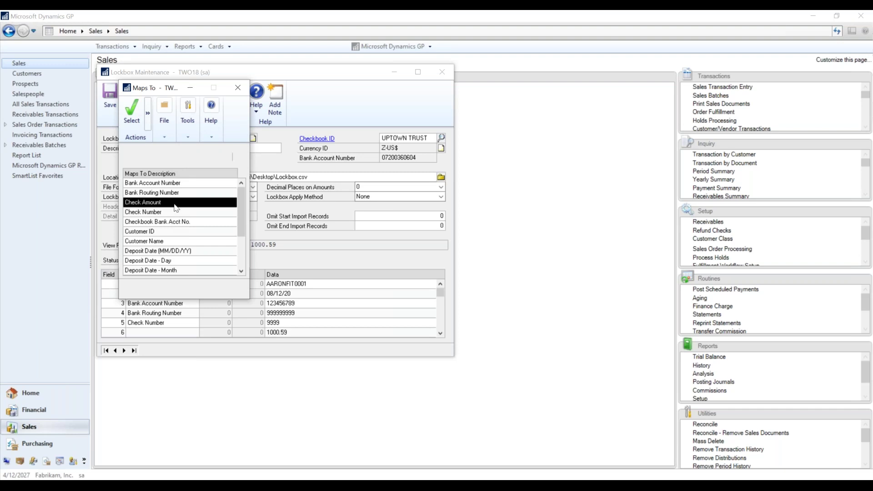
pyautogui.click(392, 197)
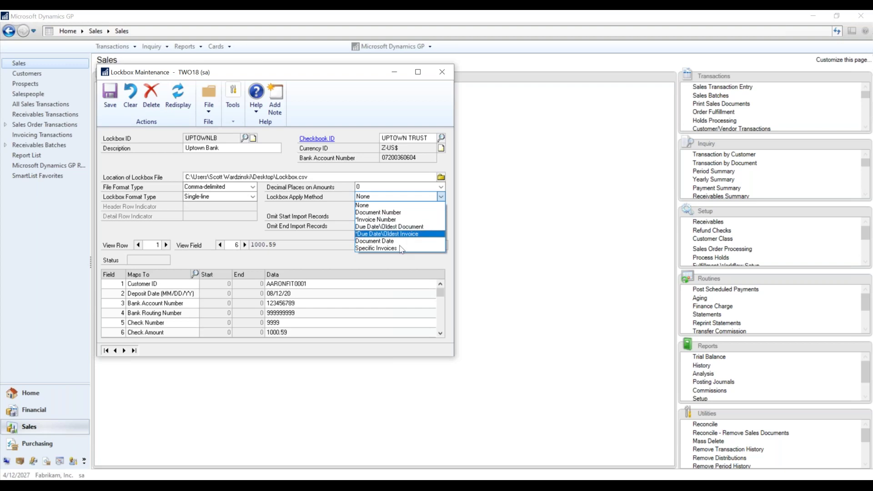
# Apply payments by Due Date\Oldest Document with 2 decimal places, then switch to Lockbox.csv in Excel
pyautogui.click(396, 227)
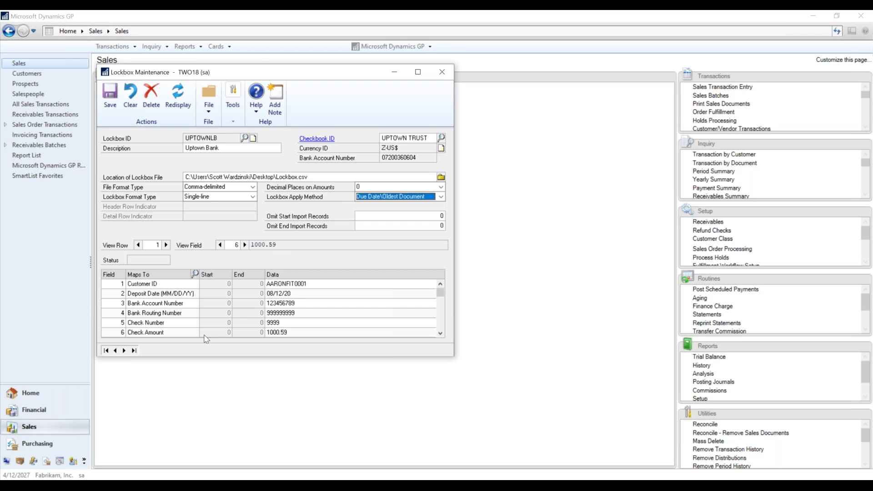
pyautogui.click(376, 190)
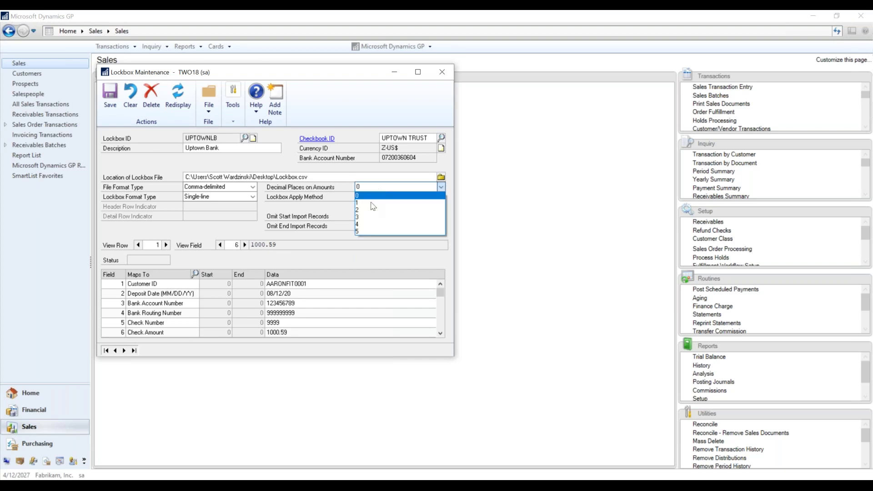
pyautogui.click(365, 213)
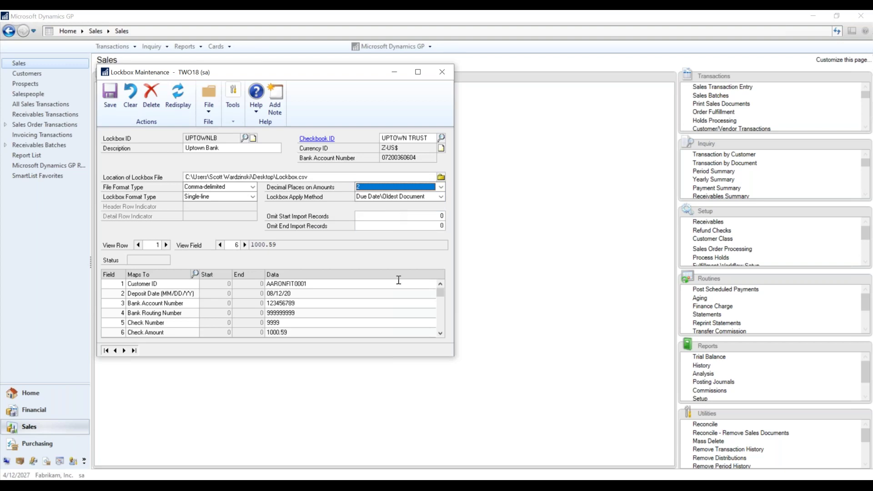
pyautogui.hotkey('alt', 'Tab')
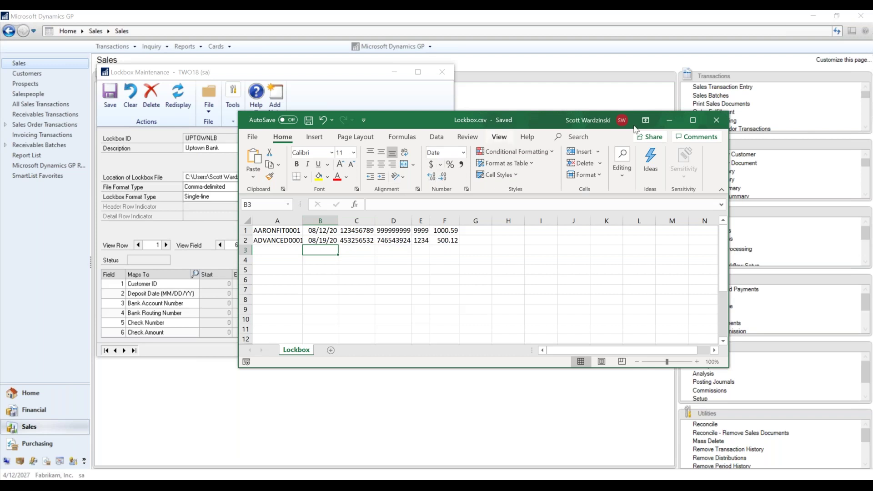
# Minimise Excel, then save and close the UPTOWNLB lockbox setup
pyautogui.click(669, 119)
pyautogui.click(110, 104)
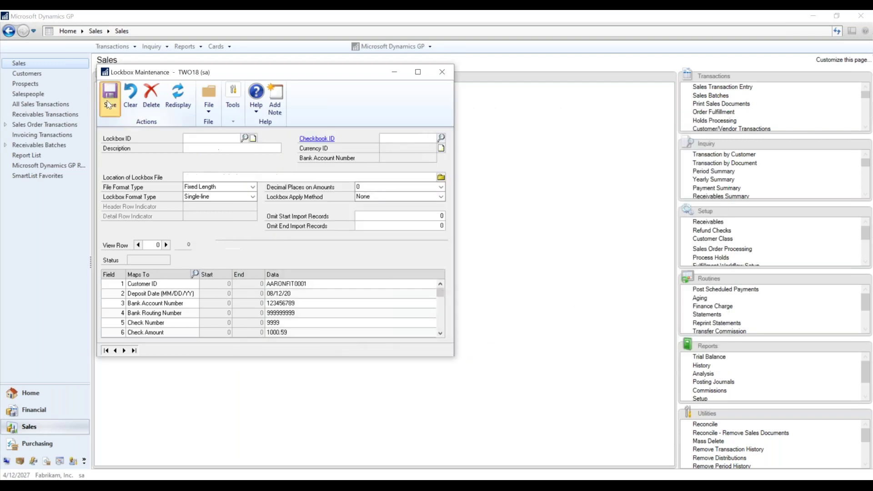
pyautogui.click(442, 74)
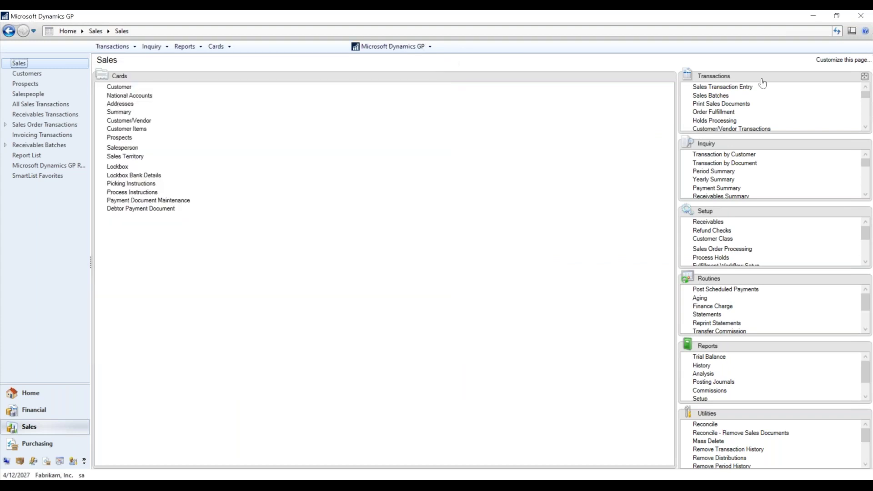
# In Lockbox Entry, select lockbox UPTOWNLB and add new batch LOCKBOXDEMO
pyautogui.moveTo(762, 83); pyautogui.dragTo(487, 144)
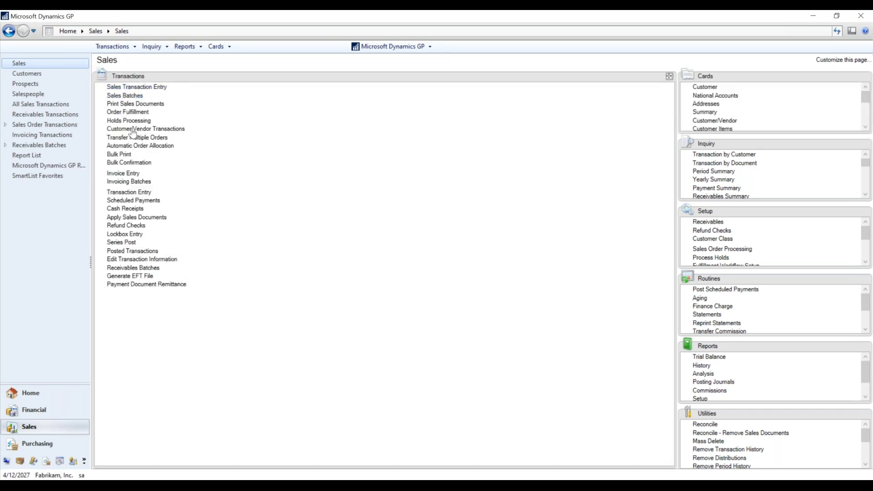
pyautogui.click(135, 235)
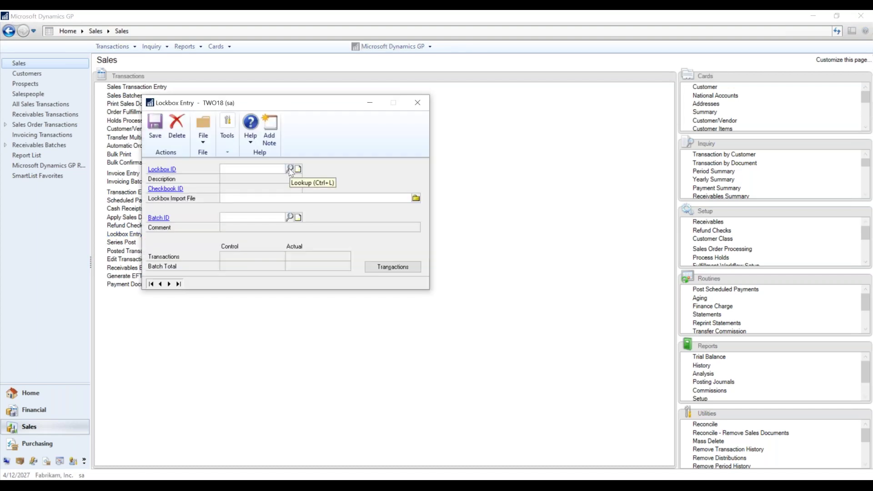
pyautogui.click(290, 169)
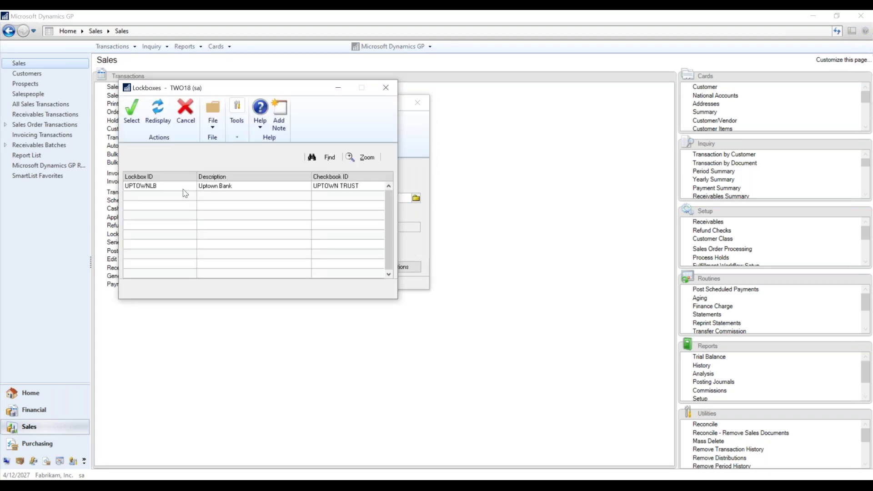
pyautogui.doubleClick(184, 190)
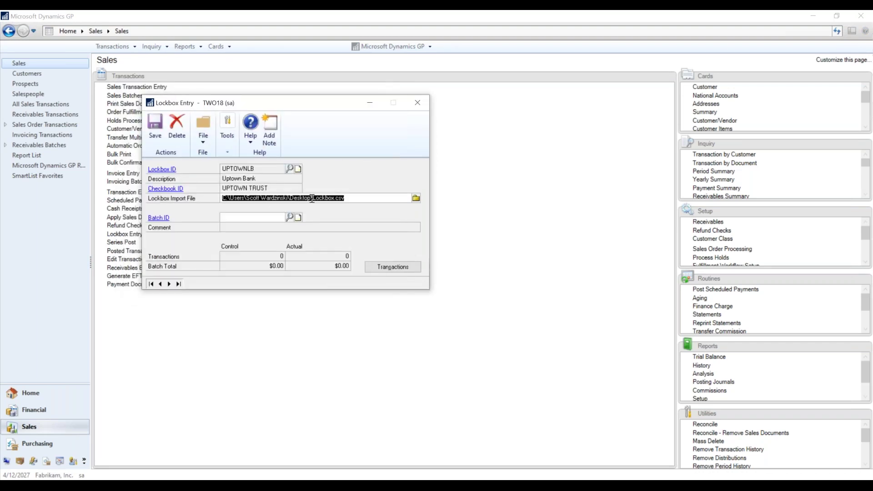
pyautogui.click(346, 197)
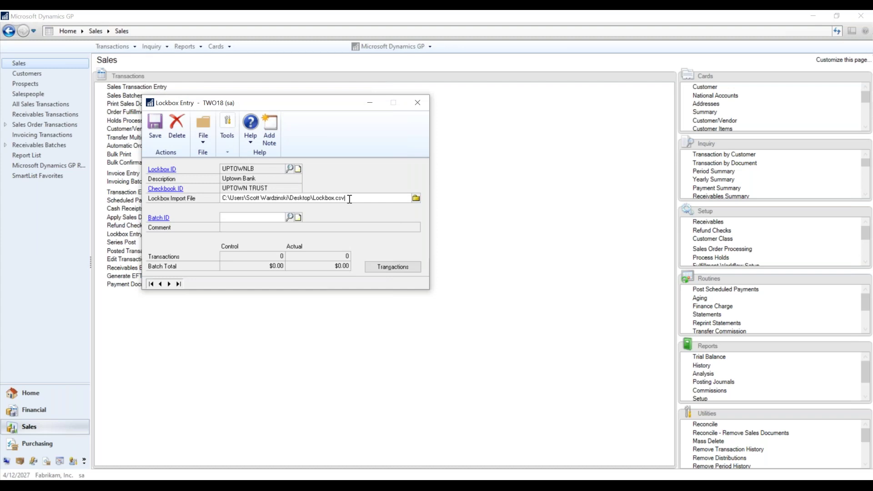
pyautogui.click(255, 219)
pyautogui.write('LOCKBOXDEMO')
pyautogui.press('Tab')
pyautogui.press('Return')
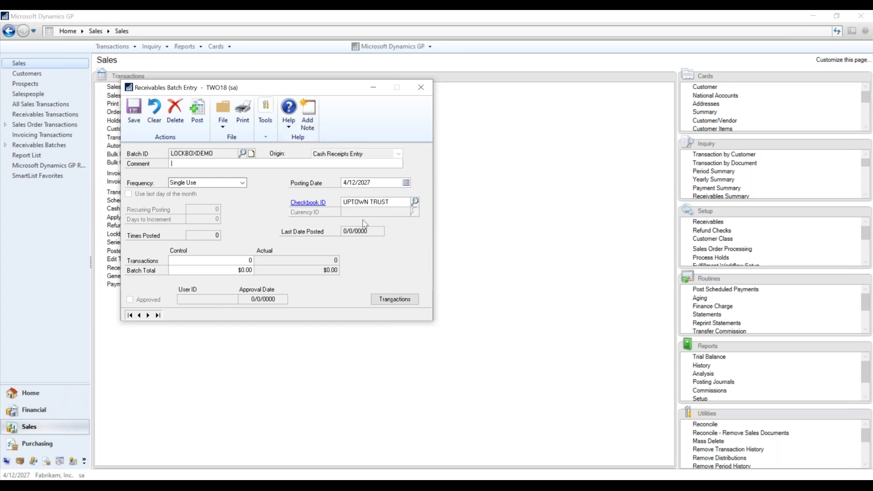
# Save batch LOCKBOXDEMO, returning to Lockbox Entry for UPTOWNLB with 0 transactions and $0.00
pyautogui.click(133, 114)
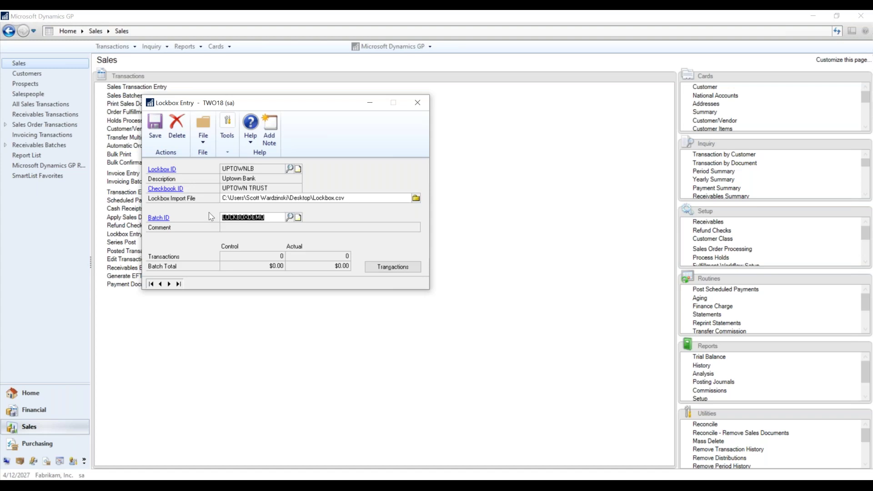
# Open Lockbox Transactions to view the two imported LOCKBOXDEMO payments totalling $1,500.71
pyautogui.click(390, 271)
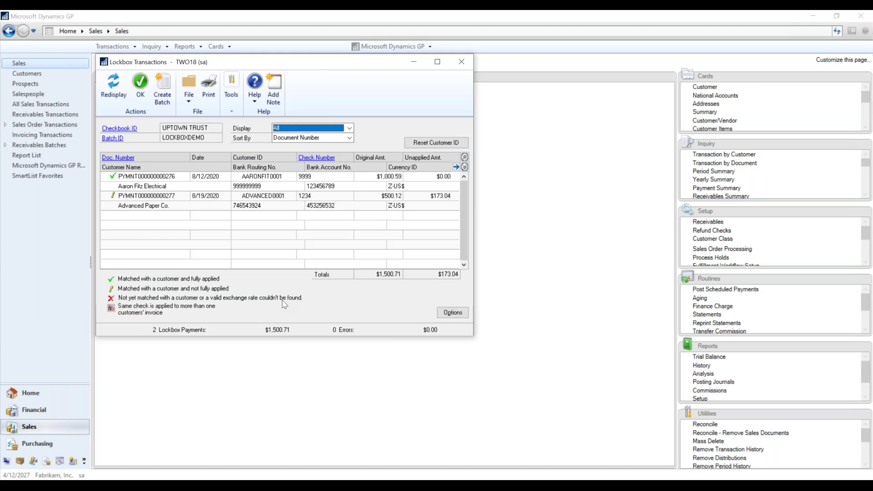
# Reset and accept the customer match for the Advanced Paper Co. payment
pyautogui.click(147, 198)
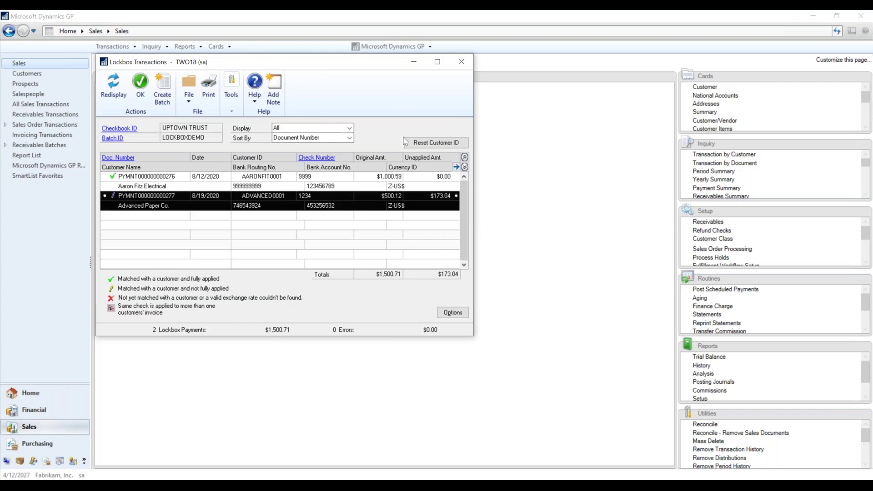
pyautogui.click(420, 144)
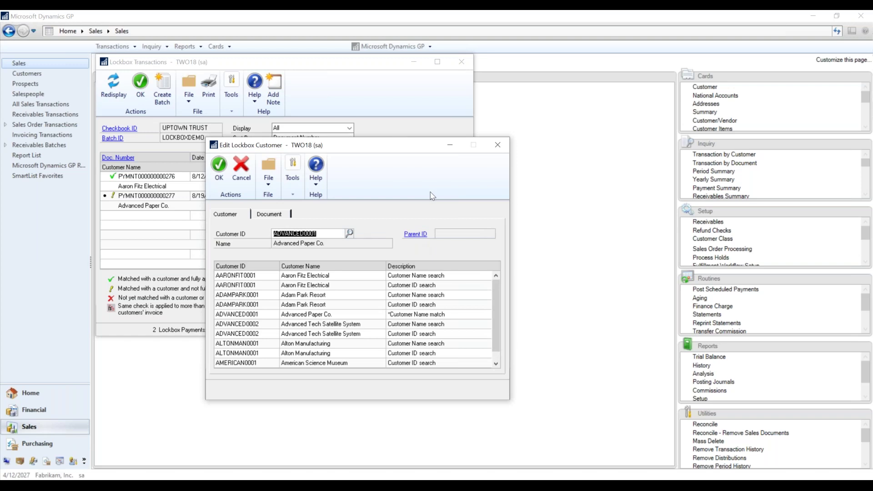
pyautogui.click(504, 147)
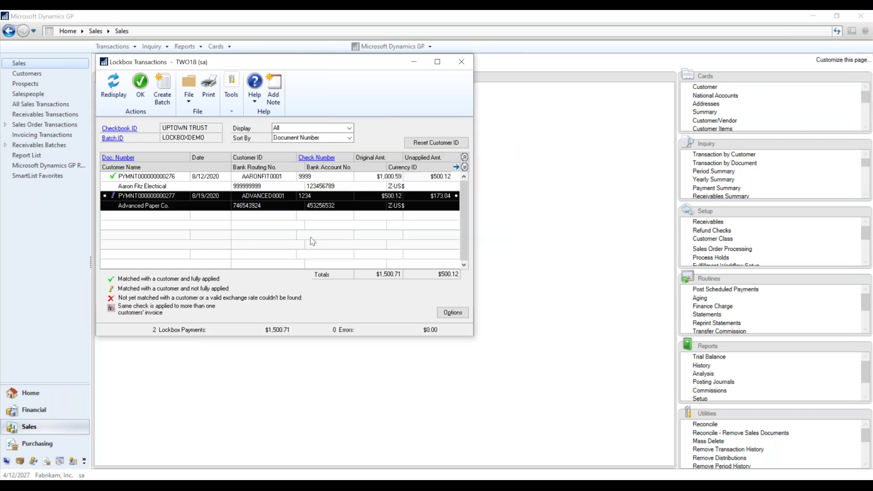
# Create the LOCKBOXDEMO cash receipts batch of $1,500.71 and bring up Receivables Batch Entry
pyautogui.click(305, 180)
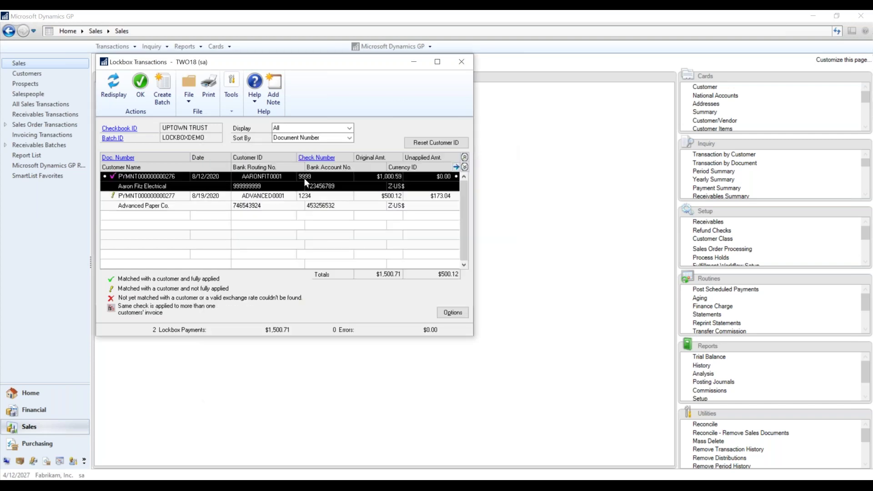
pyautogui.click(169, 94)
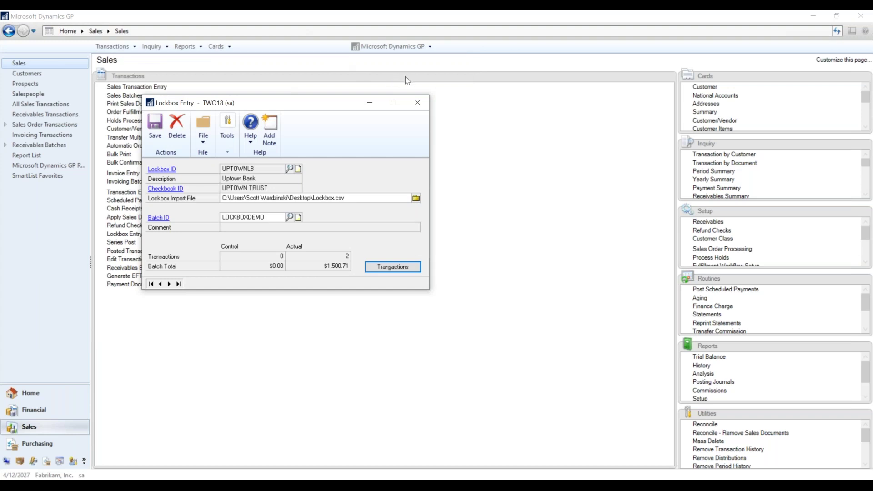
pyautogui.click(369, 105)
pyautogui.click(128, 268)
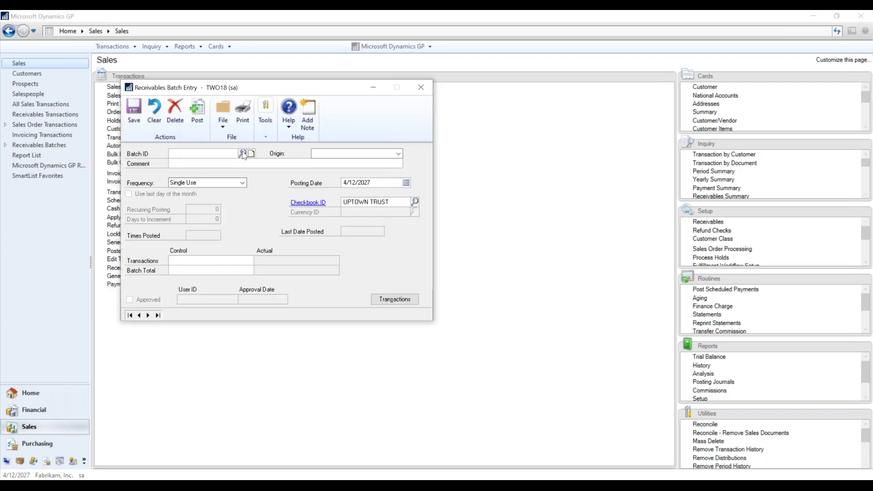
pyautogui.click(243, 154)
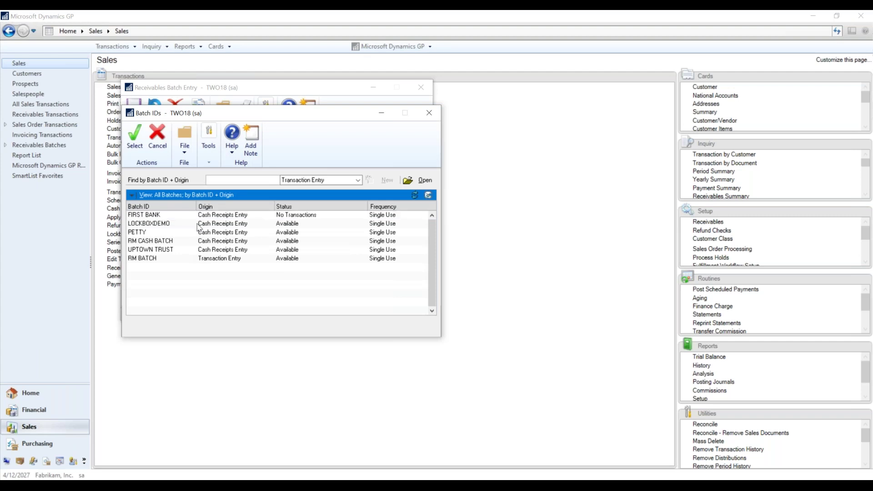
pyautogui.doubleClick(197, 225)
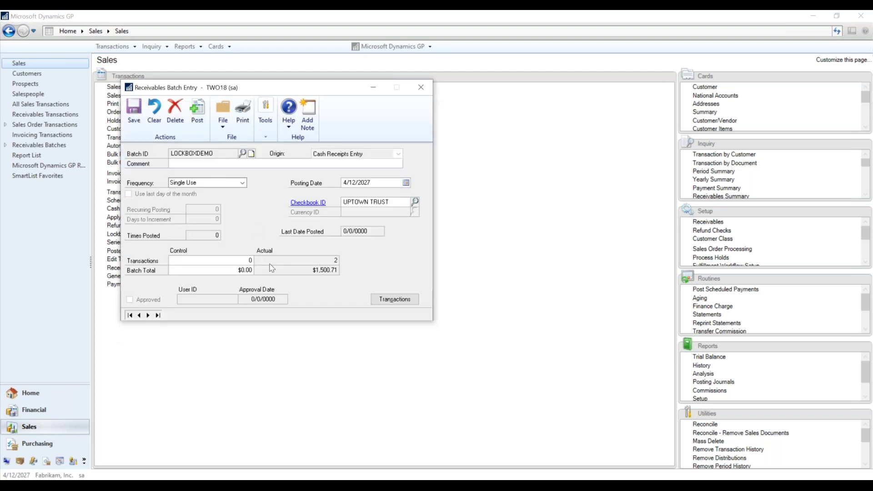
pyautogui.click(393, 300)
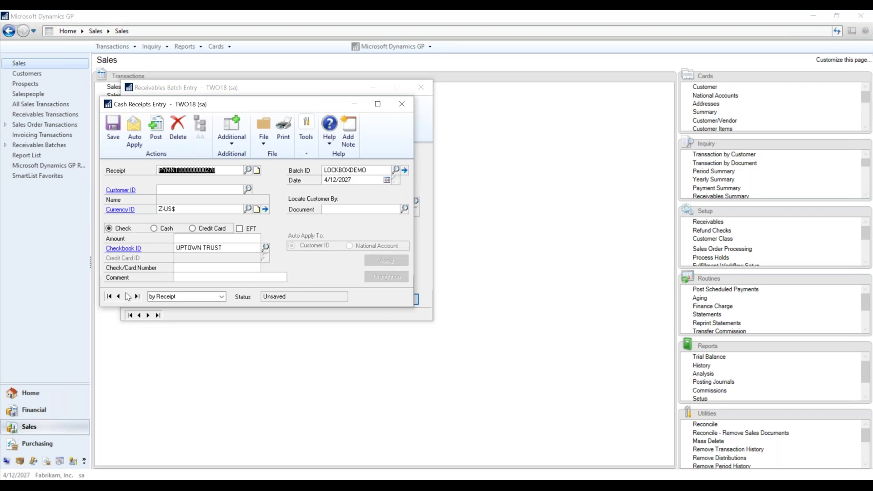
pyautogui.click(119, 297)
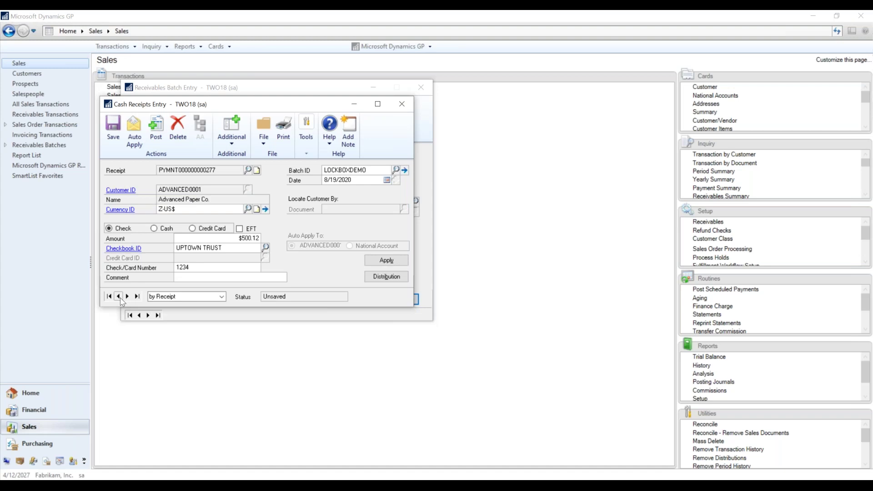
pyautogui.click(119, 297)
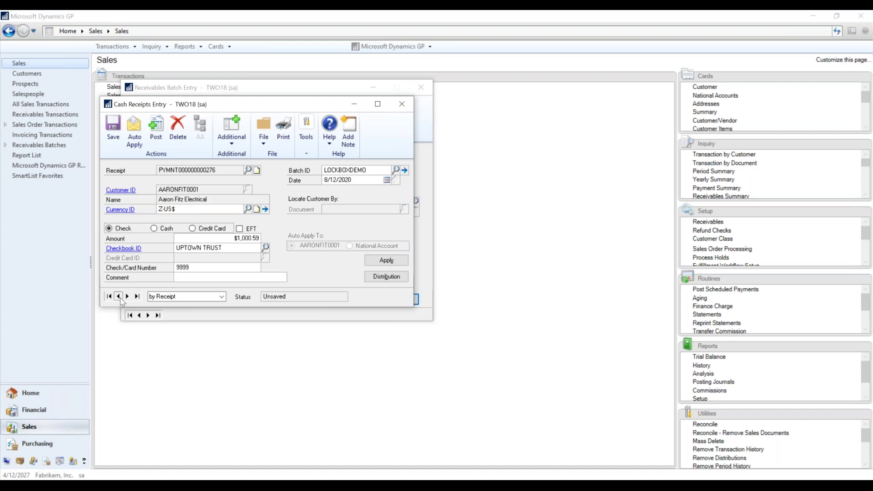
pyautogui.click(119, 297)
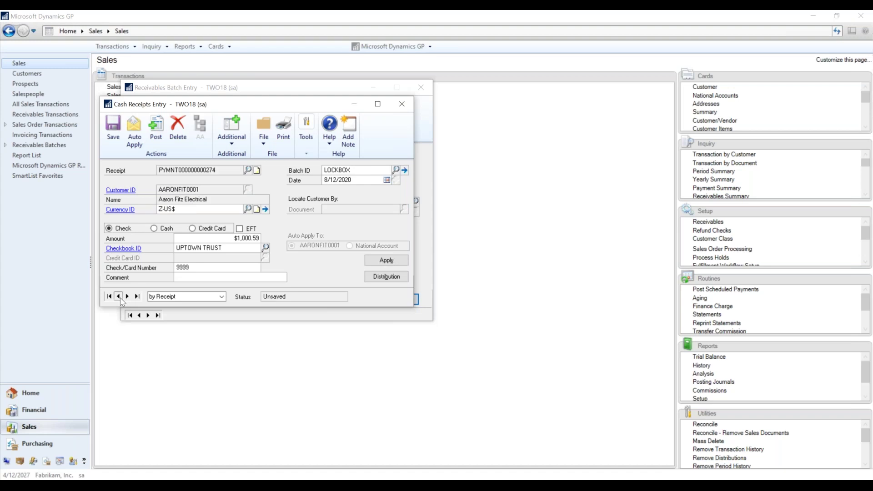
pyautogui.click(403, 104)
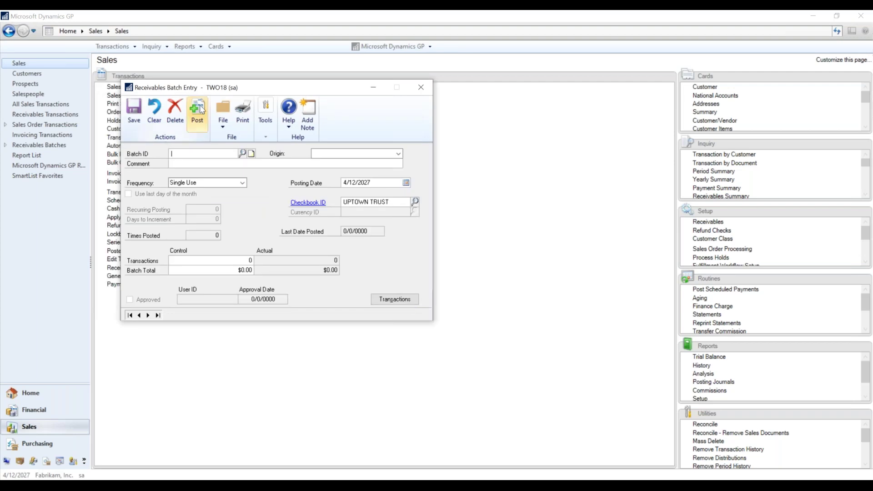
# Load the LOCKBOXDEMO batch through the Batch ID lookup and post it
pyautogui.click(200, 109)
pyautogui.click(433, 281)
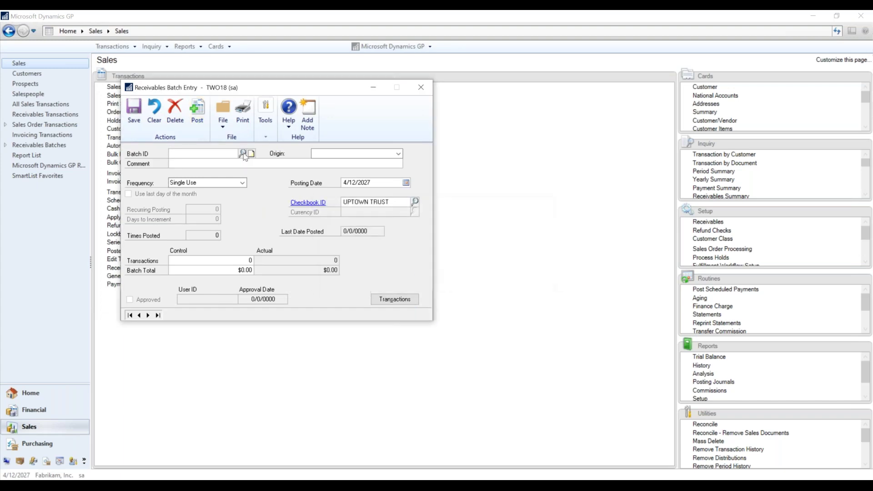
pyautogui.click(243, 154)
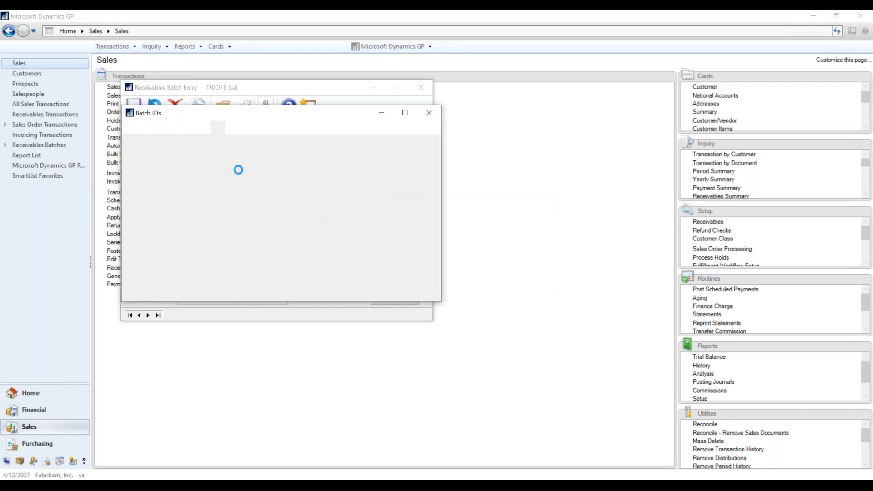
pyautogui.doubleClick(212, 225)
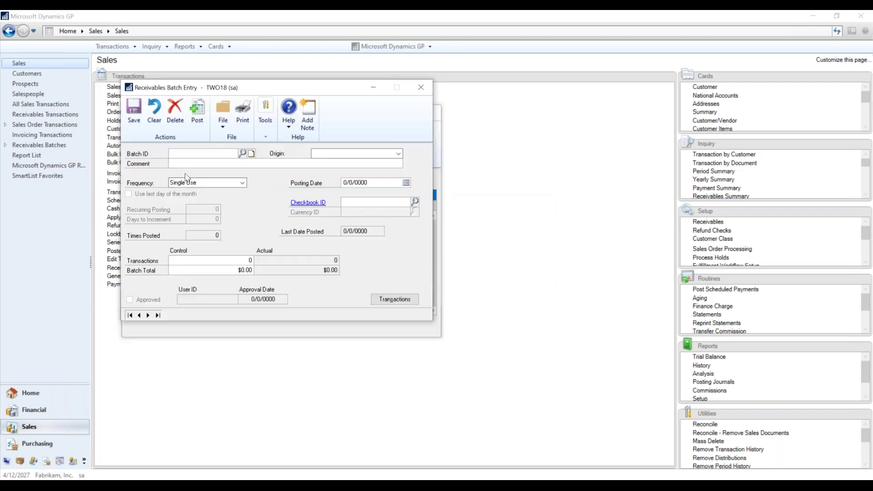
pyautogui.click(201, 109)
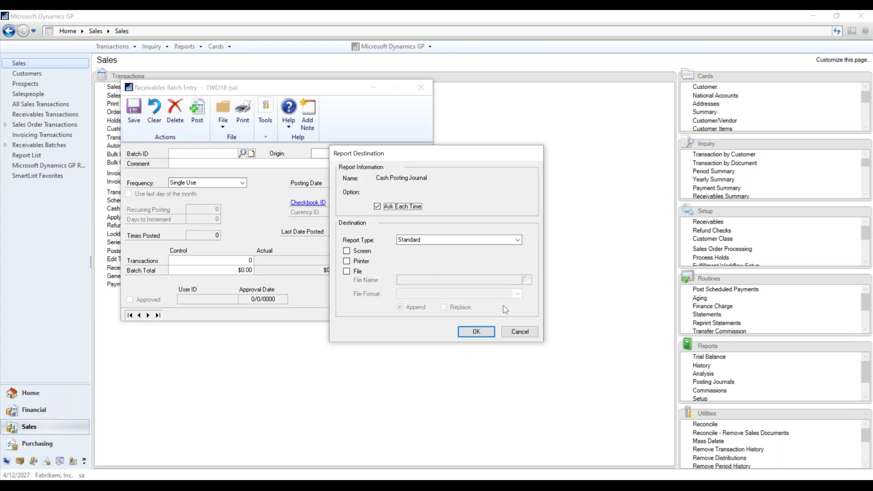
# Skip printing all four posting journals and close the Receivables Batch Entry window
pyautogui.click(524, 333)
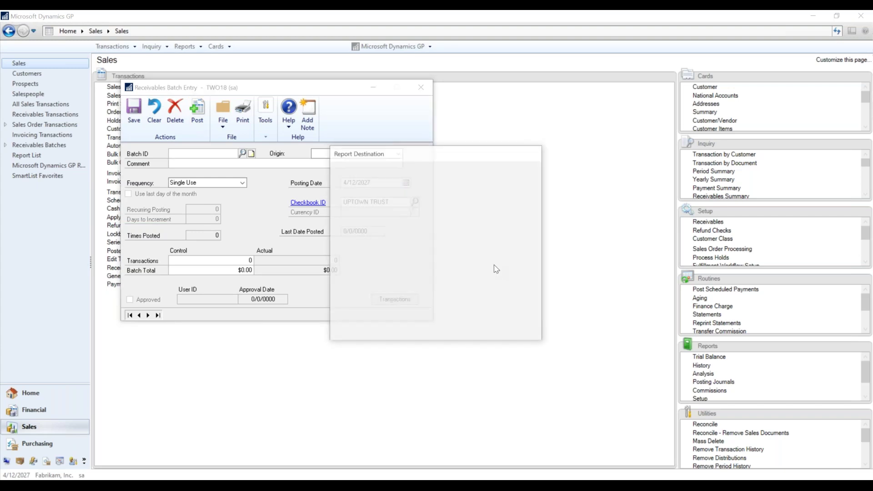
pyautogui.click(522, 332)
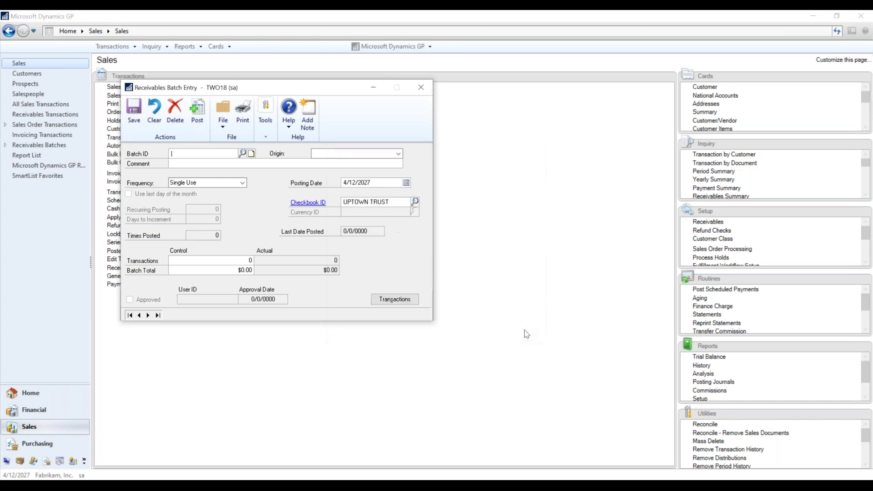
pyautogui.click(525, 333)
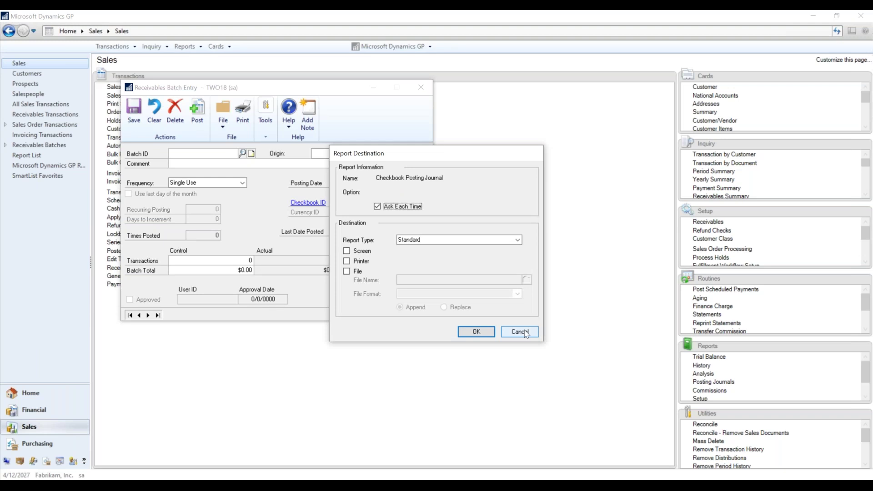
pyautogui.click(521, 332)
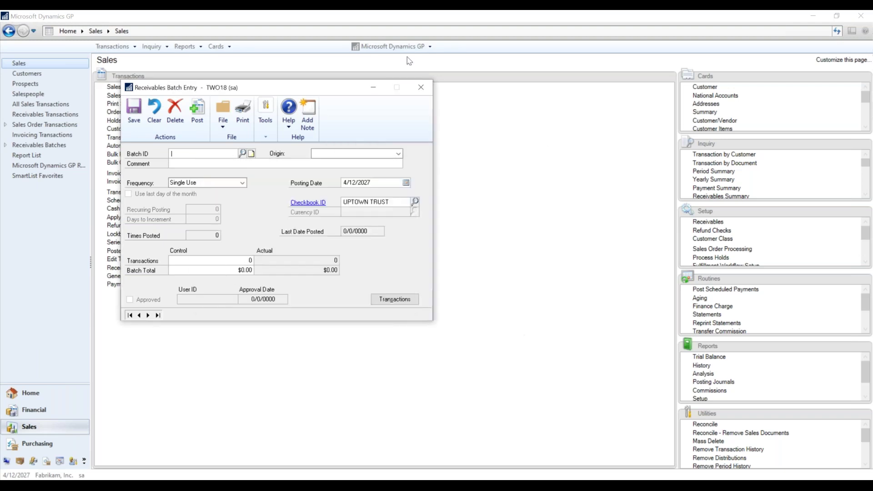
pyautogui.click(423, 92)
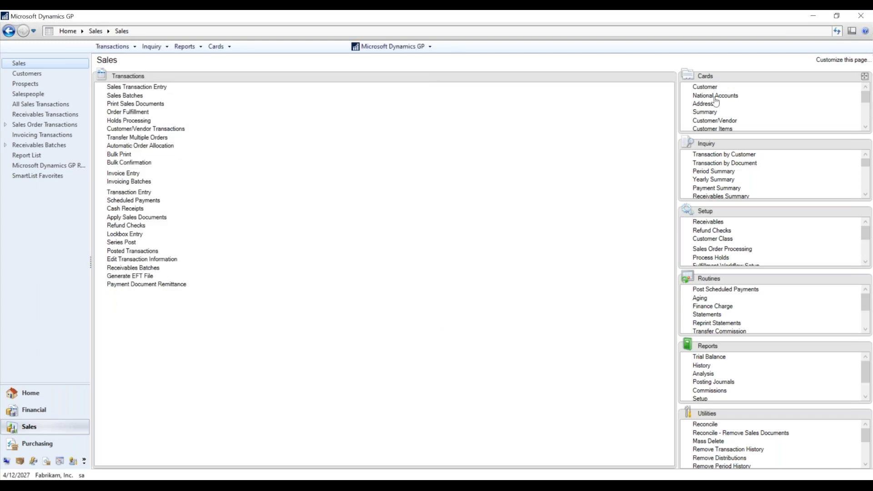
pyautogui.click(741, 156)
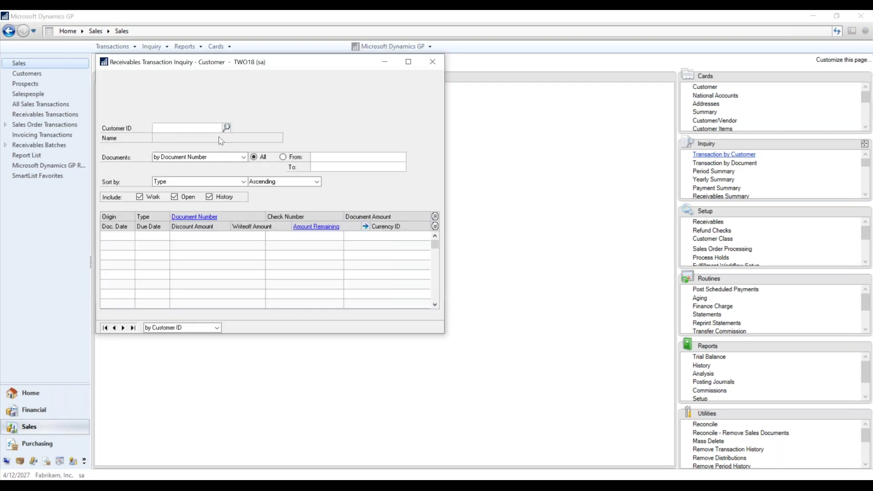
pyautogui.click(226, 128)
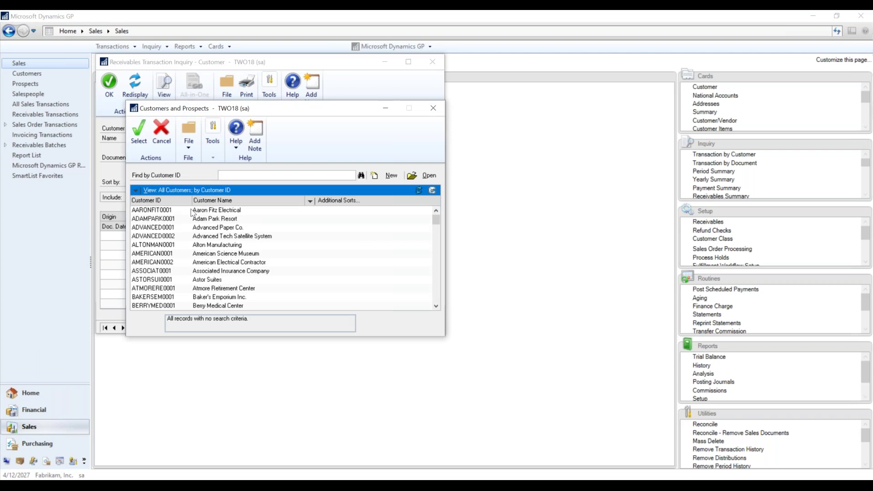
pyautogui.doubleClick(191, 212)
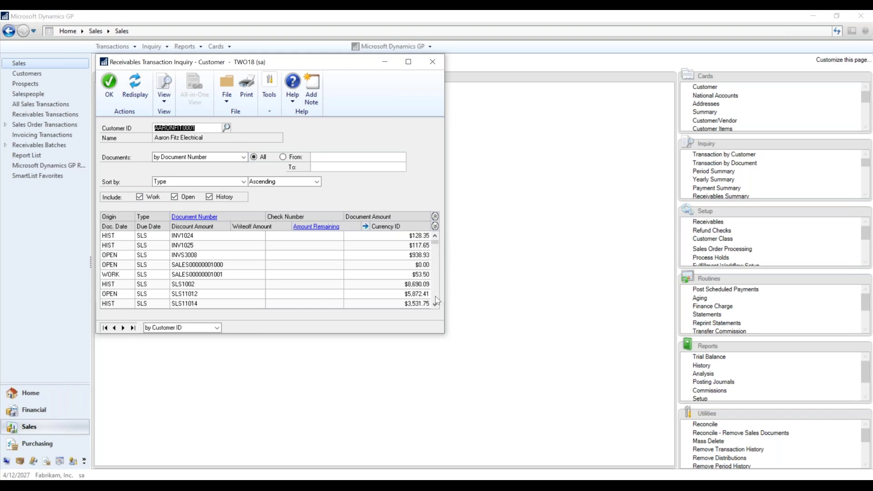
pyautogui.scroll(-5, 436, 273)
pyautogui.scroll(3, 438, 249)
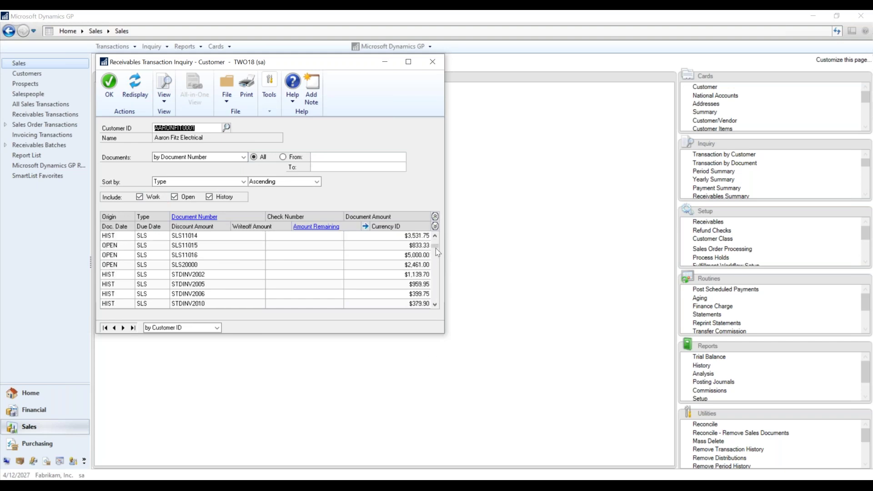
pyautogui.scroll(5, 435, 291)
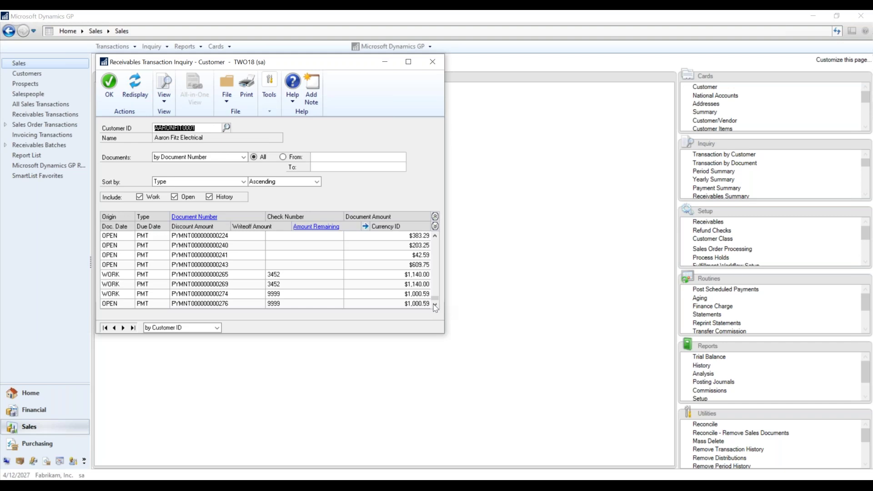
pyautogui.click(313, 298)
pyautogui.click(296, 305)
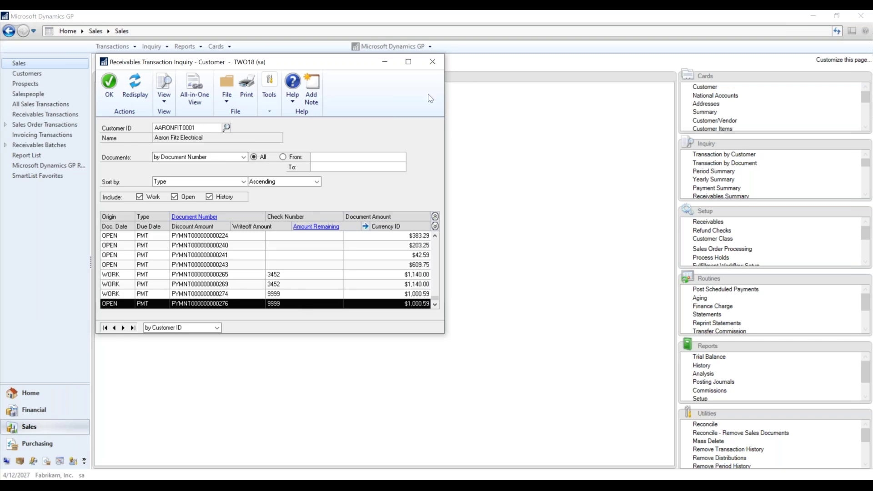
pyautogui.click(432, 64)
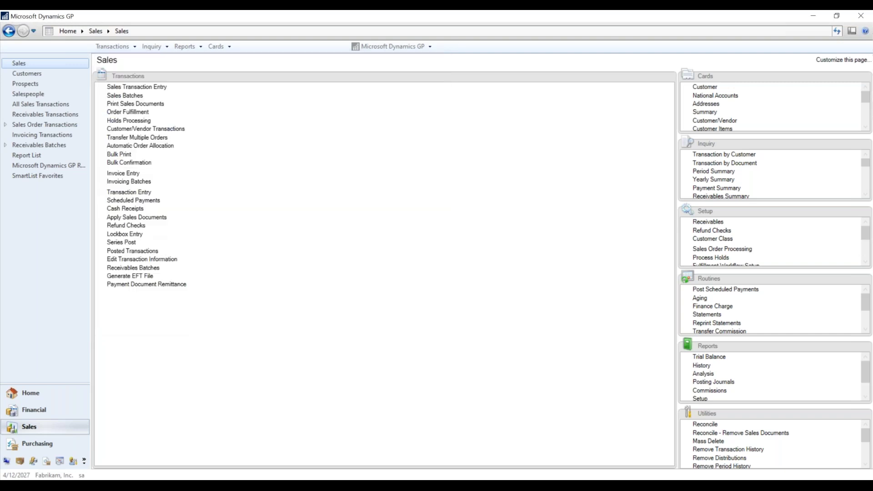
pyautogui.hotkey('alt', 'Tab')
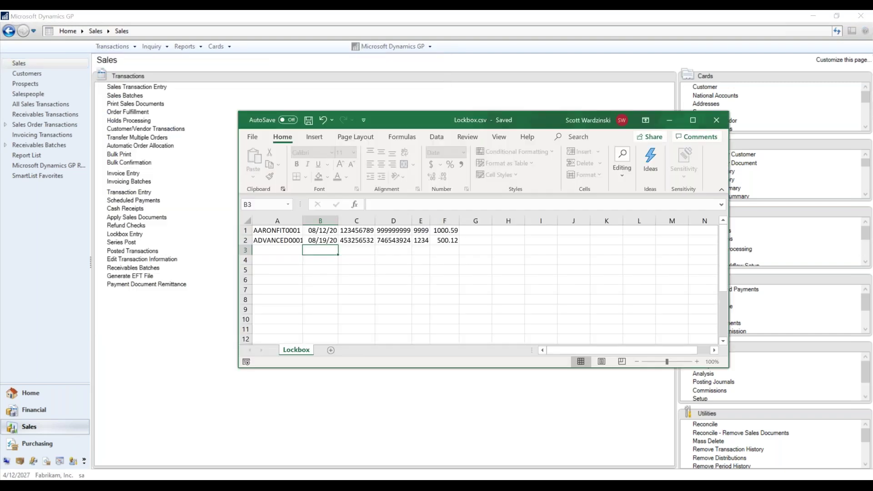
pyautogui.moveTo(278, 230); pyautogui.dragTo(448, 241)
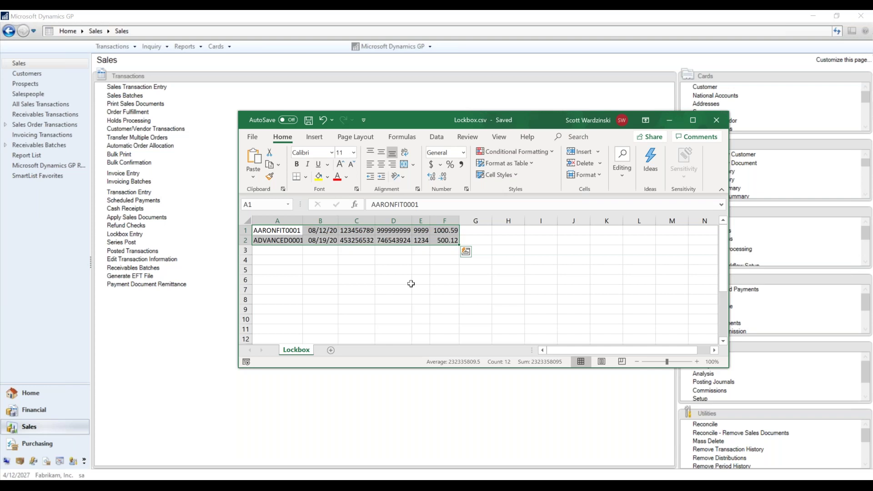
# Move the Cards list into the Sales page's main area and open Lockbox Bank Details
pyautogui.click(125, 371)
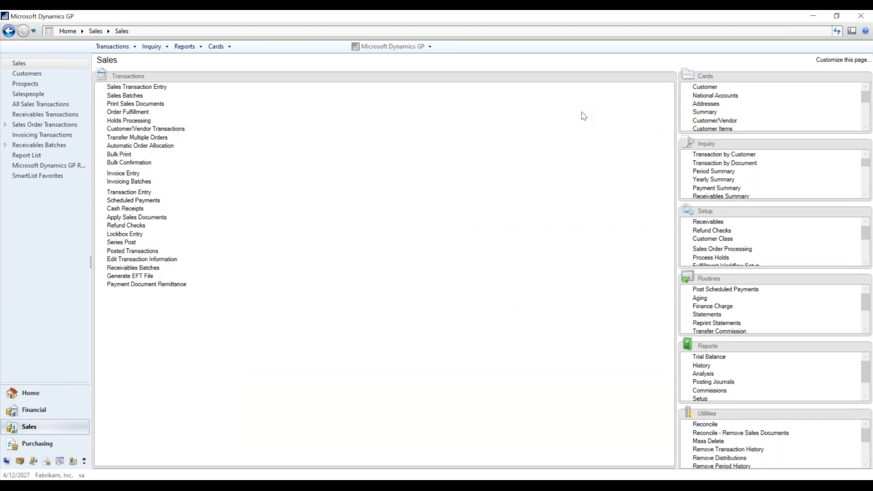
pyautogui.moveTo(499, 149); pyautogui.dragTo(455, 146)
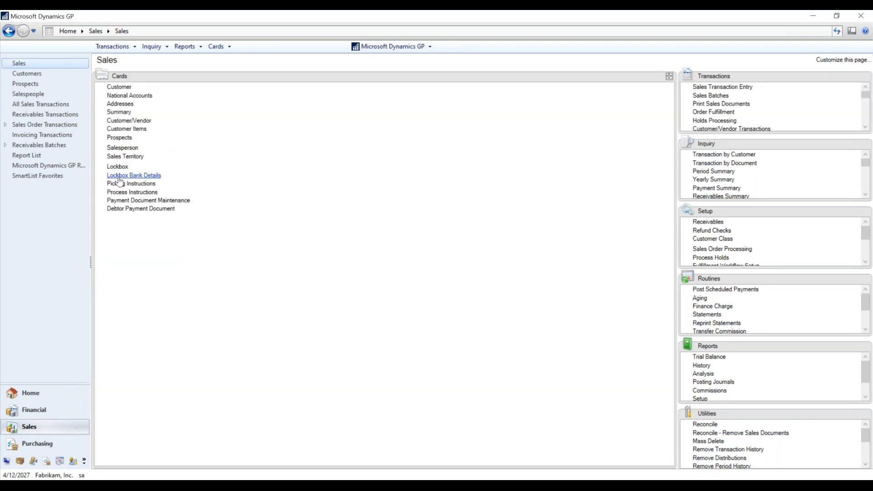
pyautogui.click(139, 177)
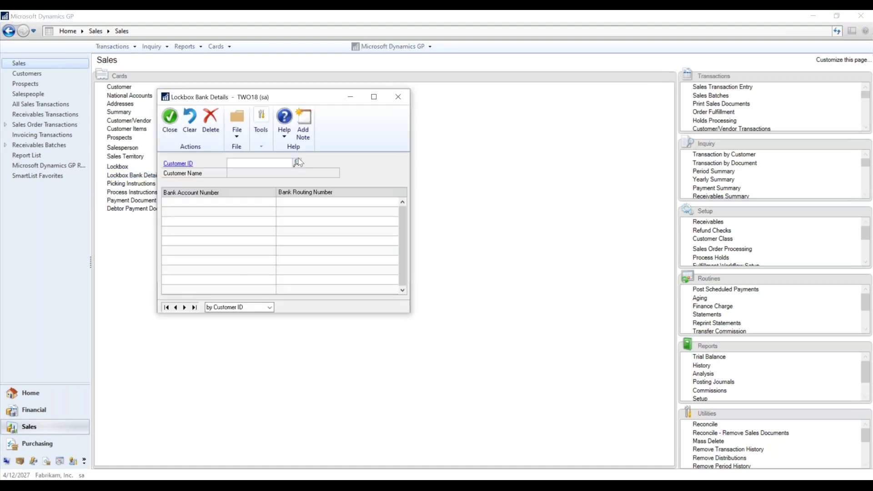
# Review AARONFIT0001's lockbox bank account and routing numbers
pyautogui.click(298, 162)
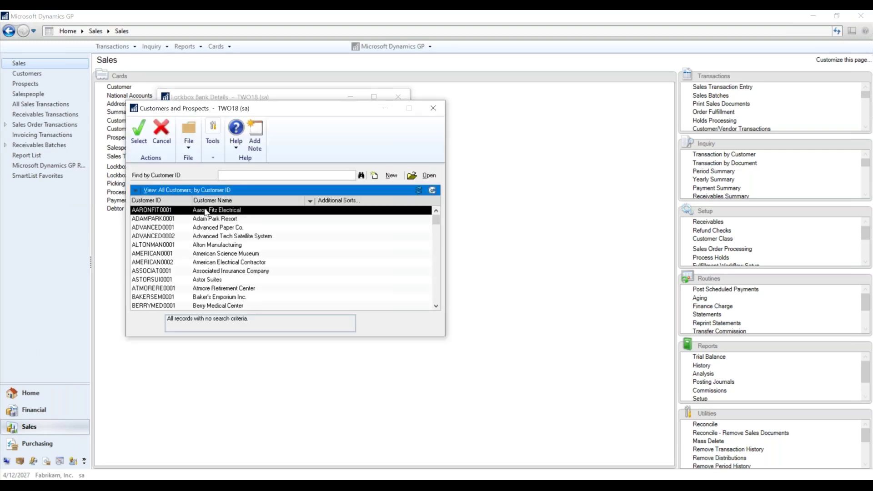
pyautogui.doubleClick(205, 212)
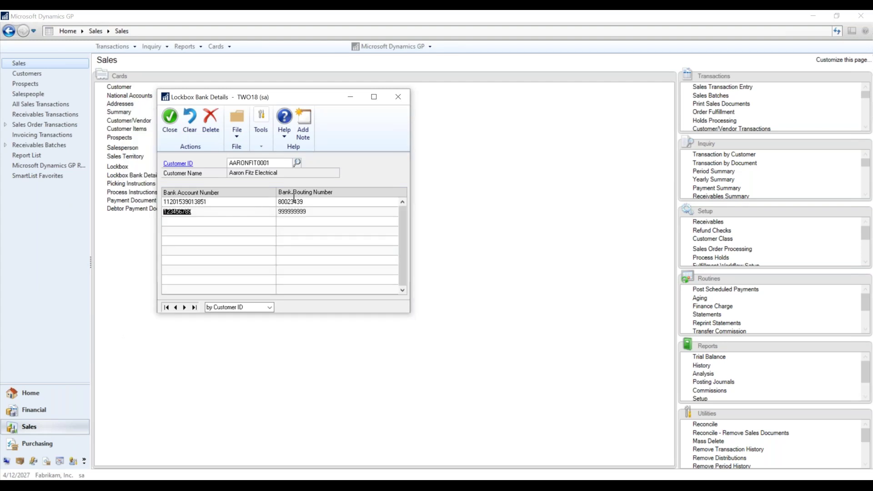
pyautogui.click(305, 214)
pyautogui.click(268, 212)
pyautogui.press('Tab')
pyautogui.click(251, 212)
pyautogui.click(303, 212)
pyautogui.click(265, 212)
# Review ADVANCED0001's bank account and routing numbers, then close Lockbox Bank Details
pyautogui.click(296, 163)
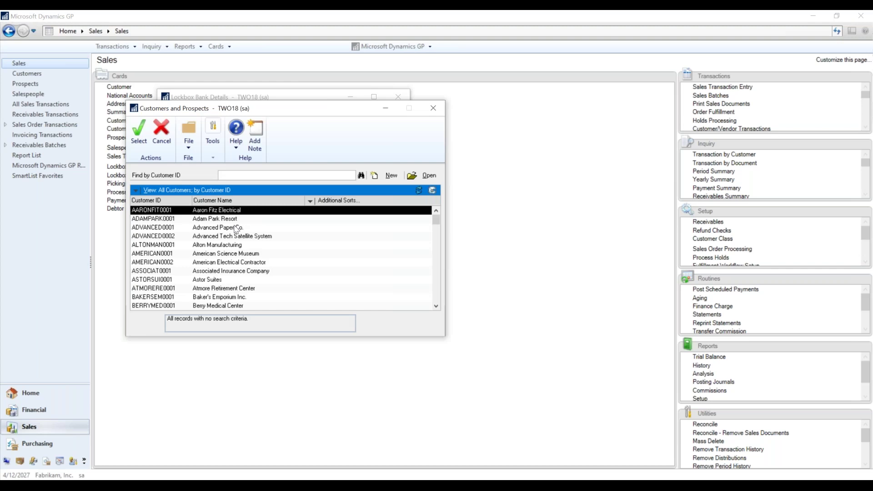
pyautogui.doubleClick(236, 228)
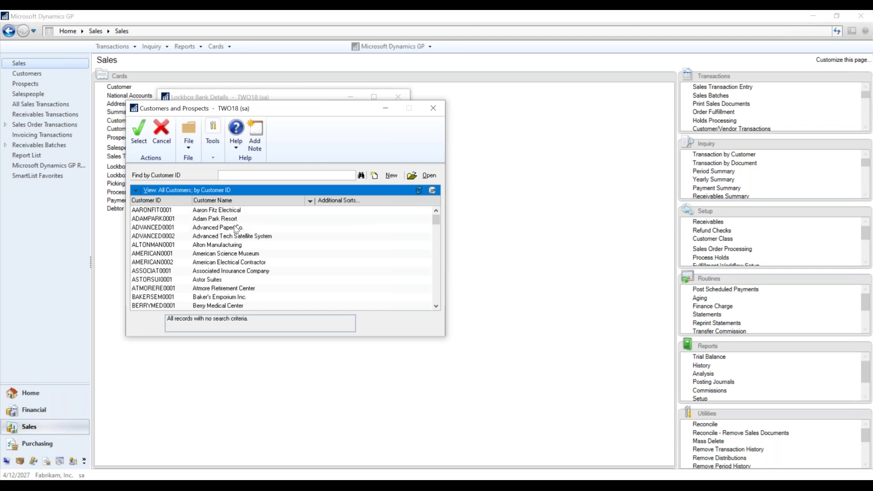
pyautogui.press('Tab')
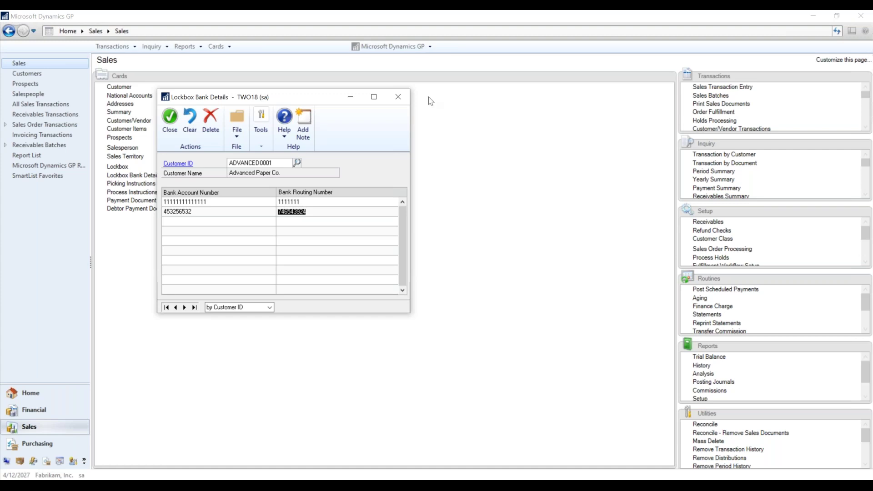
pyautogui.click(398, 102)
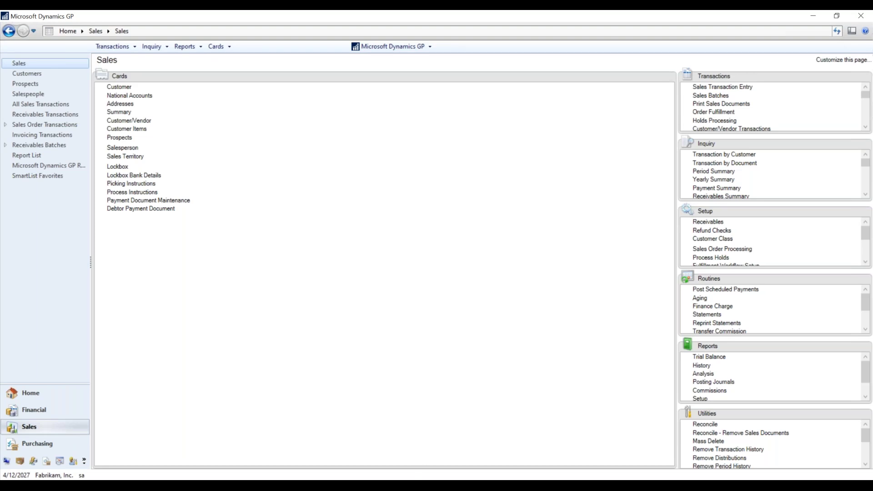
pyautogui.hotkey('alt', 'Tab')
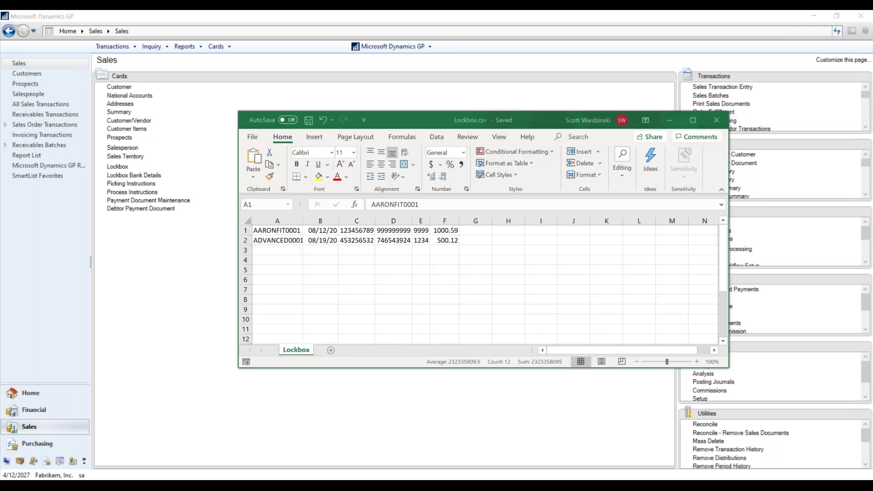
pyautogui.hotkey('ctrl', 'a')
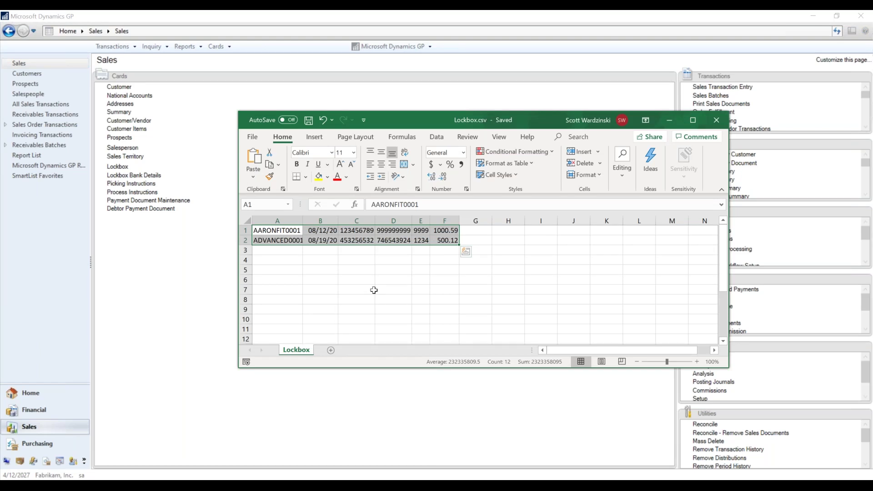
pyautogui.click(668, 123)
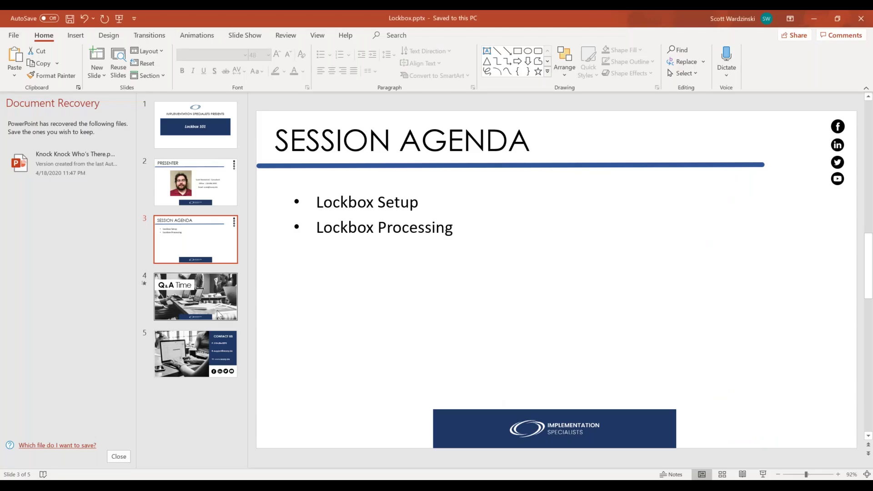
pyautogui.click(218, 314)
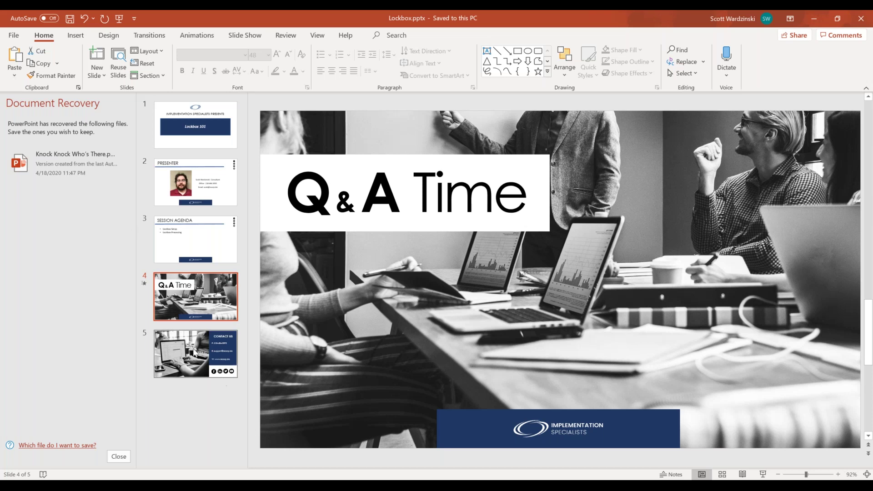
# Go to slide 5, Contact Us, then to the Presenter slide
pyautogui.click(195, 352)
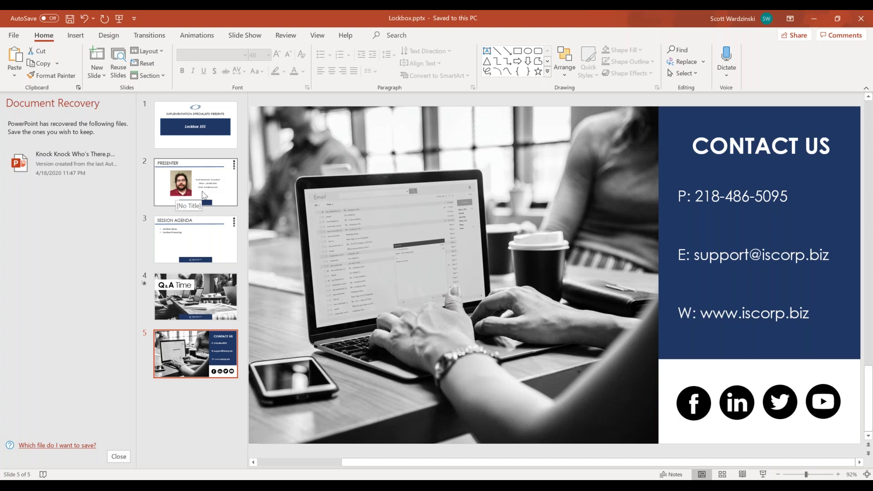
pyautogui.click(204, 195)
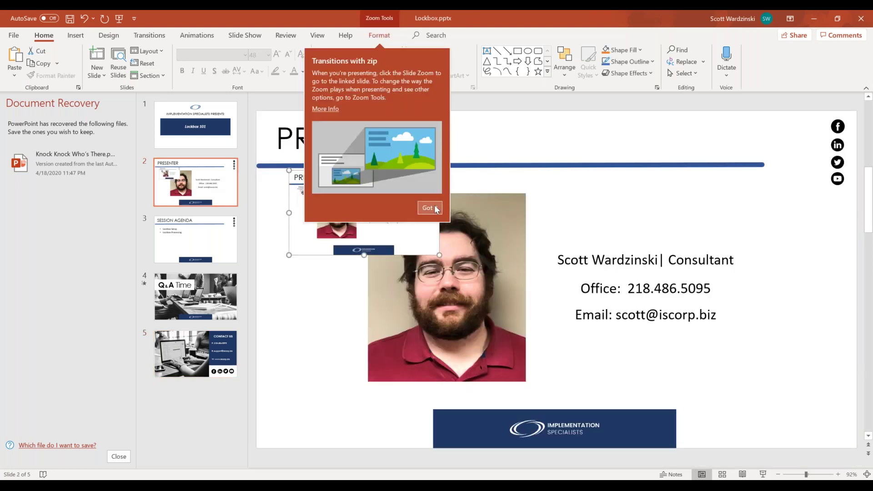
# Dismiss the Zoom tip and delete the slide-zoom thumbnail from the Presenter slide
pyautogui.click(431, 205)
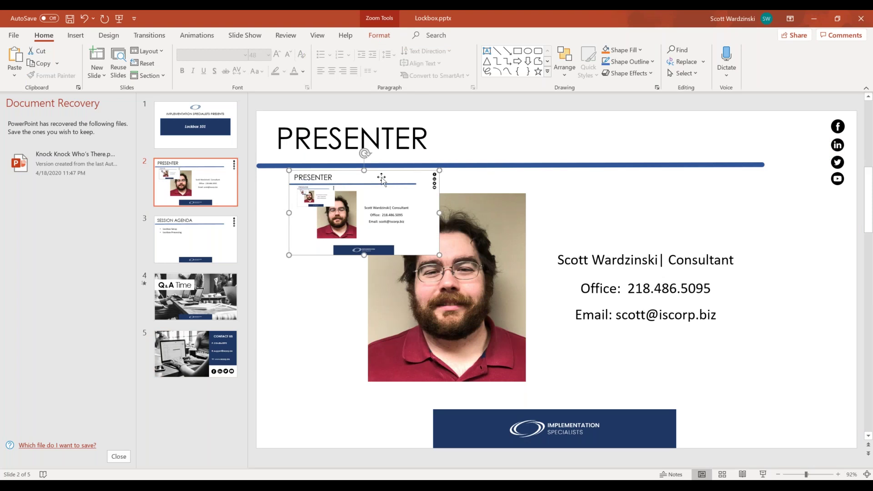
pyautogui.press('Delete')
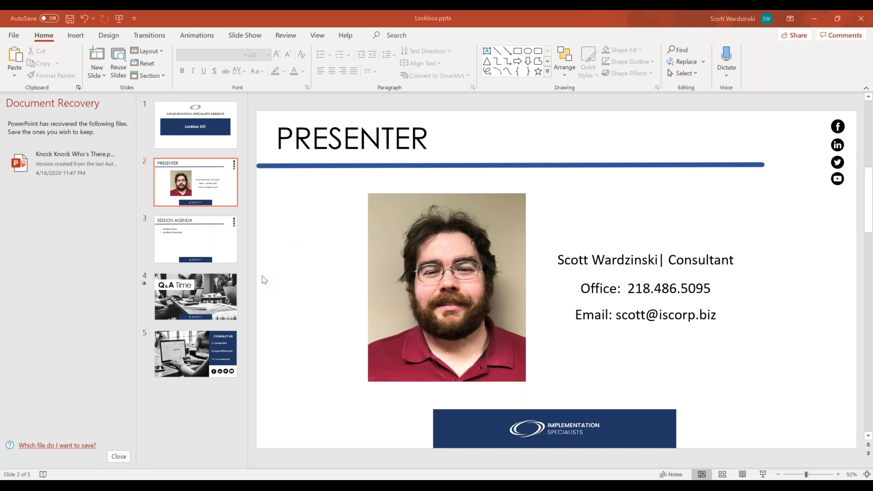
# Show slide 5, the Contact Us slide, for the Q&A
pyautogui.click(195, 366)
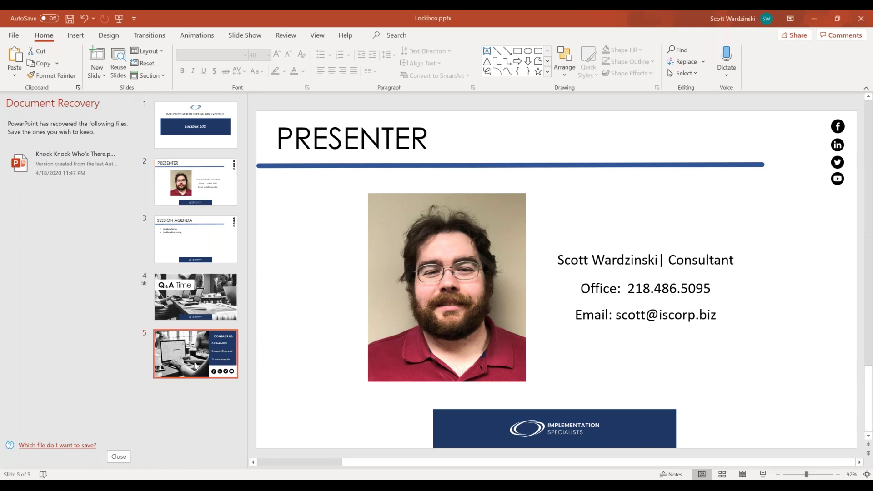